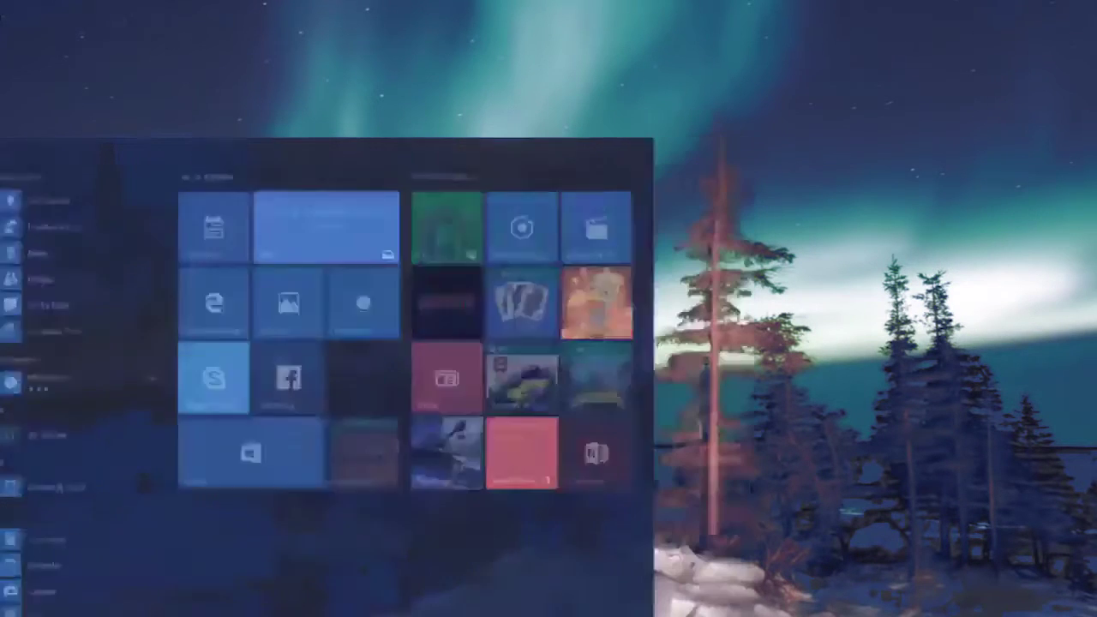
- Search the Start menu for 'devices and printer'
{"action": "type", "text": "devices and printer"}
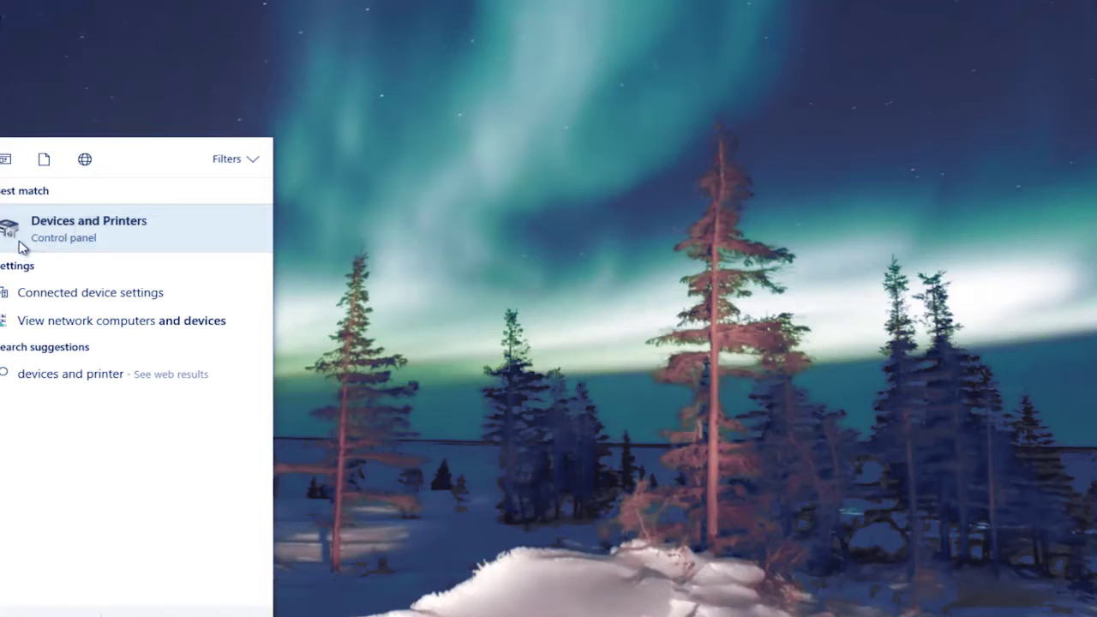
- Open Devices and Printers and select the Canon MG6800 series printer
{"action": "left_click", "coordinate": [66, 223]}
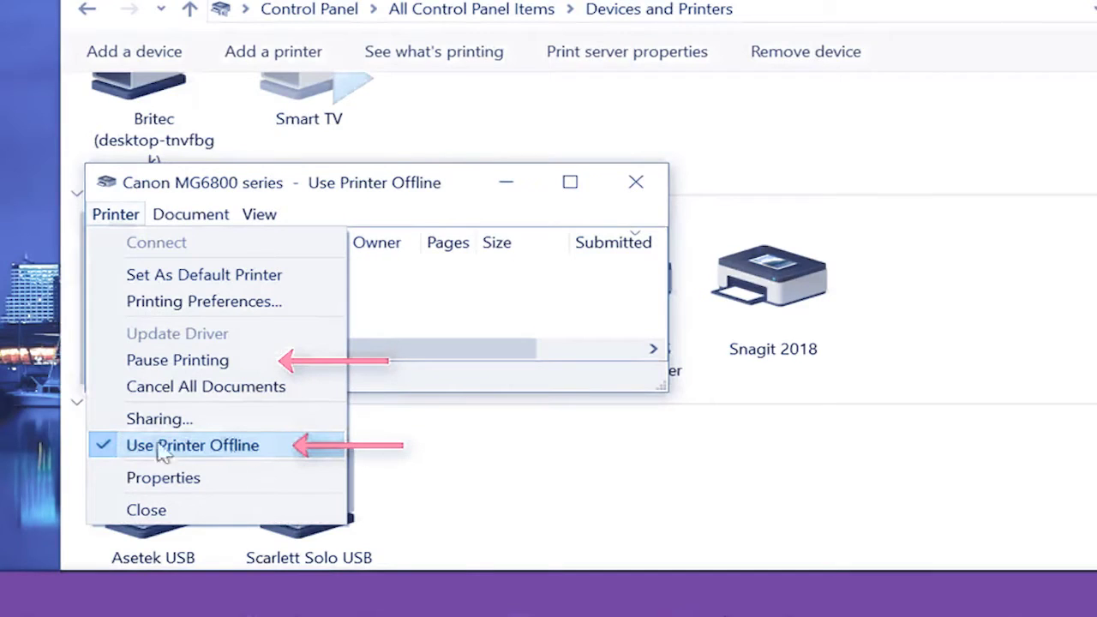
{"action": "left_click", "coordinate": [101, 445]}
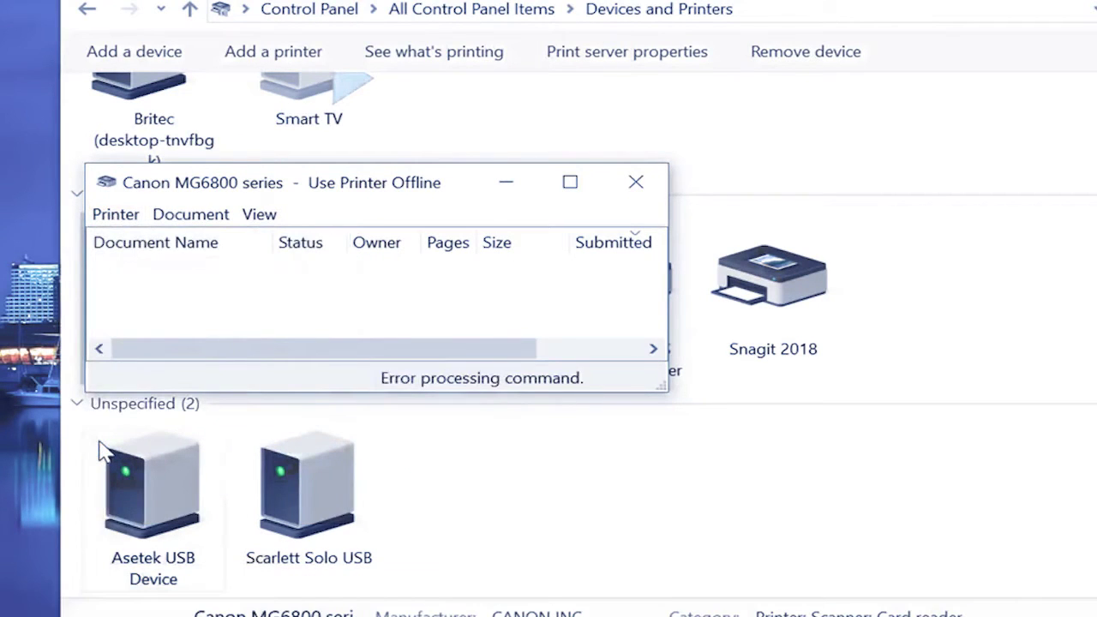
{"action": "left_click", "coordinate": [636, 181]}
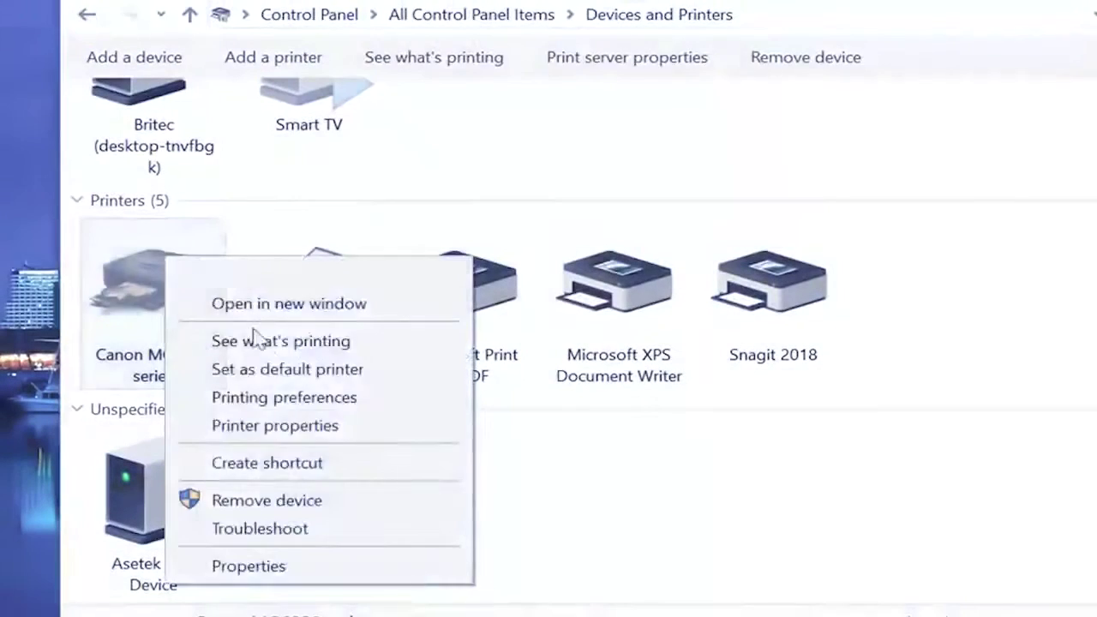
{"action": "key", "text": "Escape"}
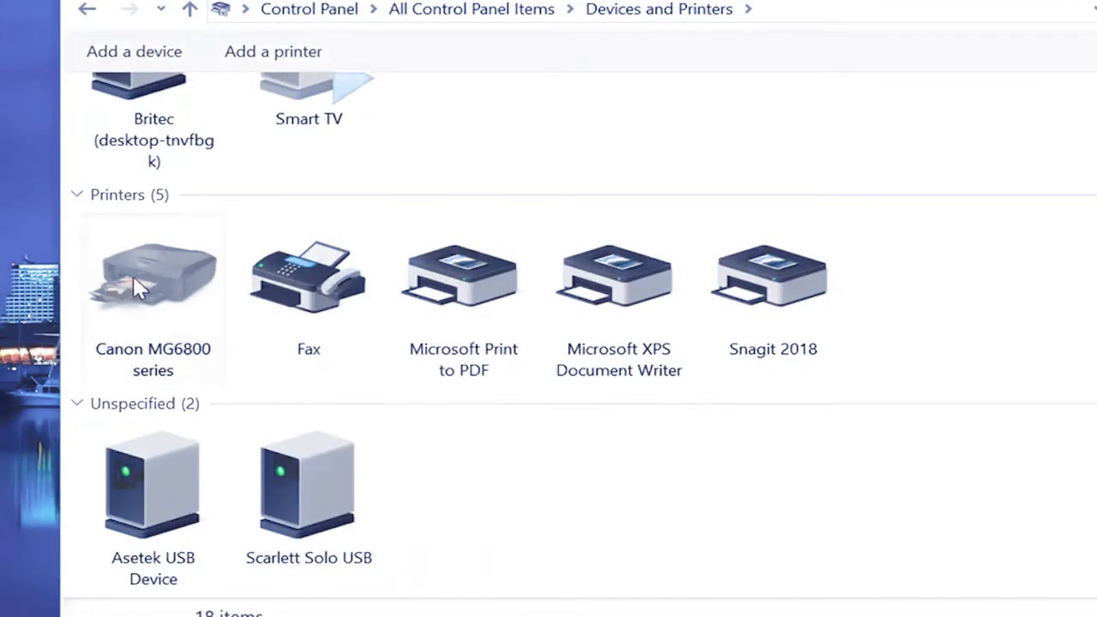
- Open the Canon printer's print queue and use its Printer menu to turn off Use Printer Offline
{"action": "right_click", "coordinate": [133, 272]}
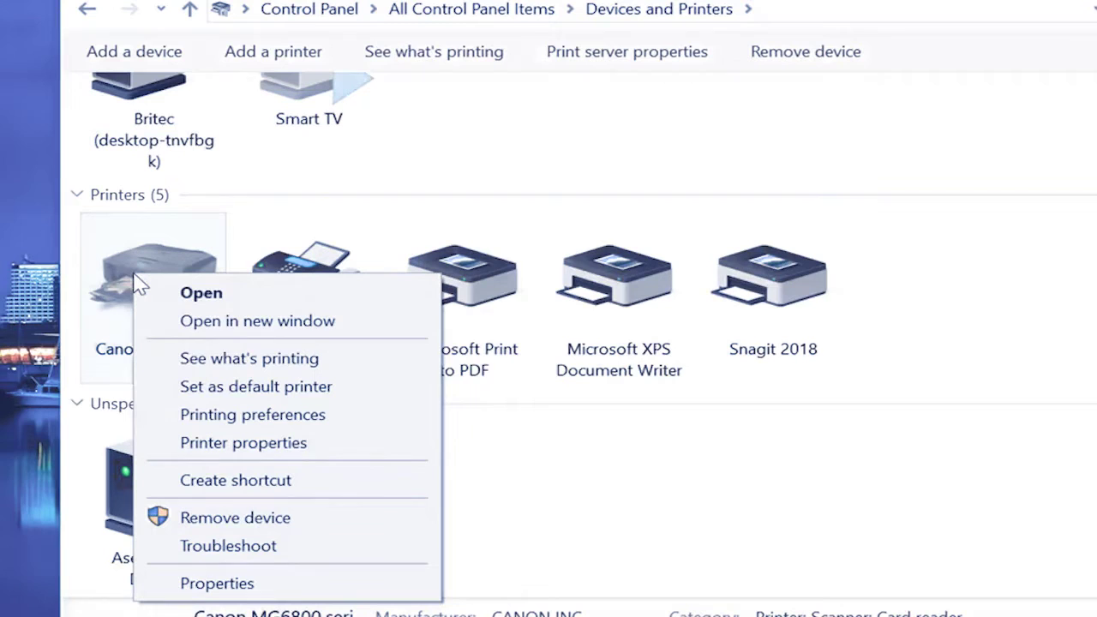
{"action": "left_click", "coordinate": [248, 360]}
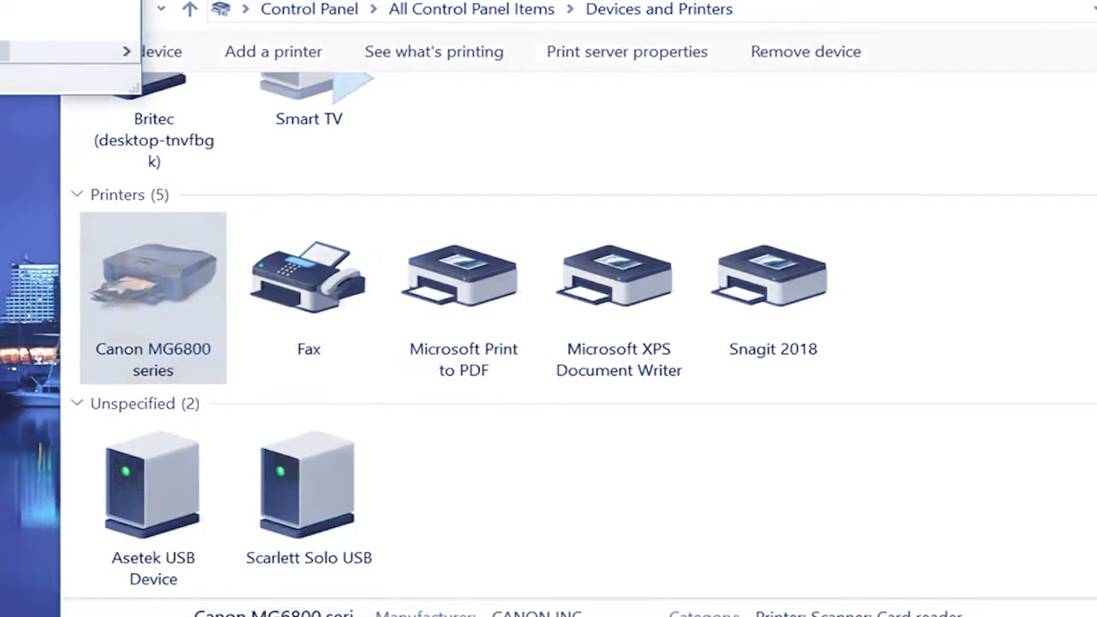
{"action": "left_click_drag", "start_coordinate": [278, 82], "coordinate": [402, 205]}
{"action": "left_click", "coordinate": [110, 215]}
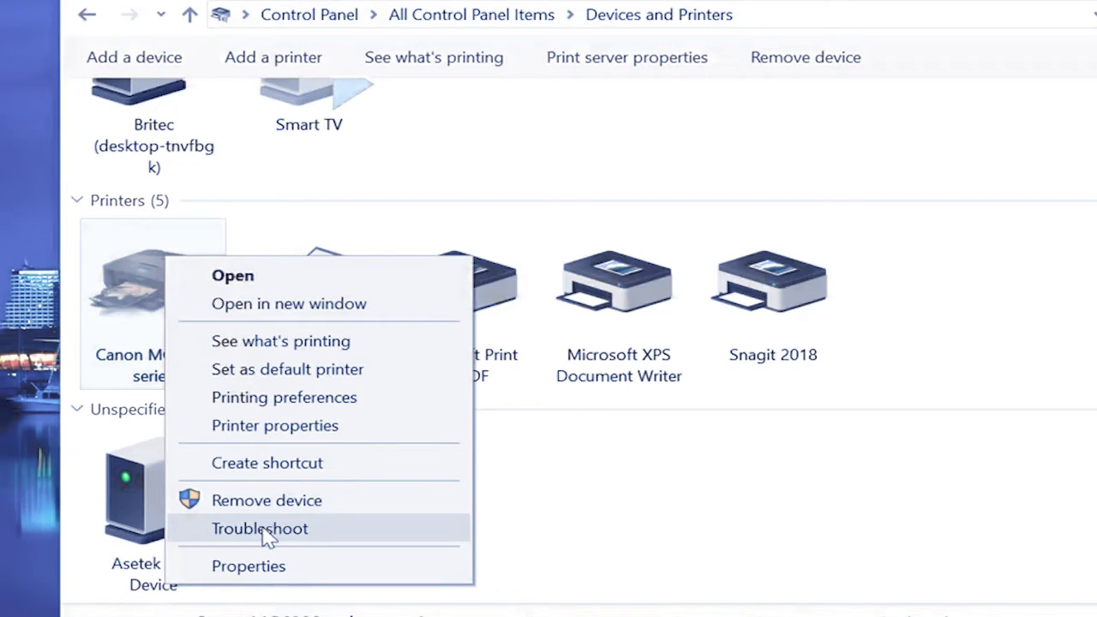
- Troubleshoot the Canon MG6800 printer and close the troubleshooter once it reports no problem
{"action": "left_click", "coordinate": [261, 528]}
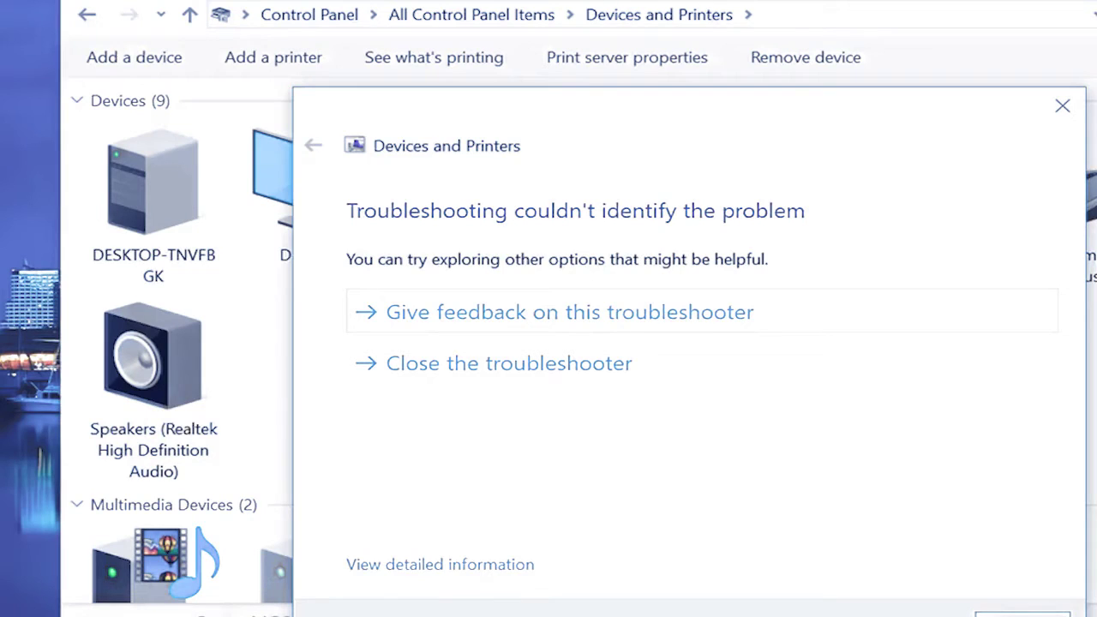
{"action": "left_click", "coordinate": [1023, 613]}
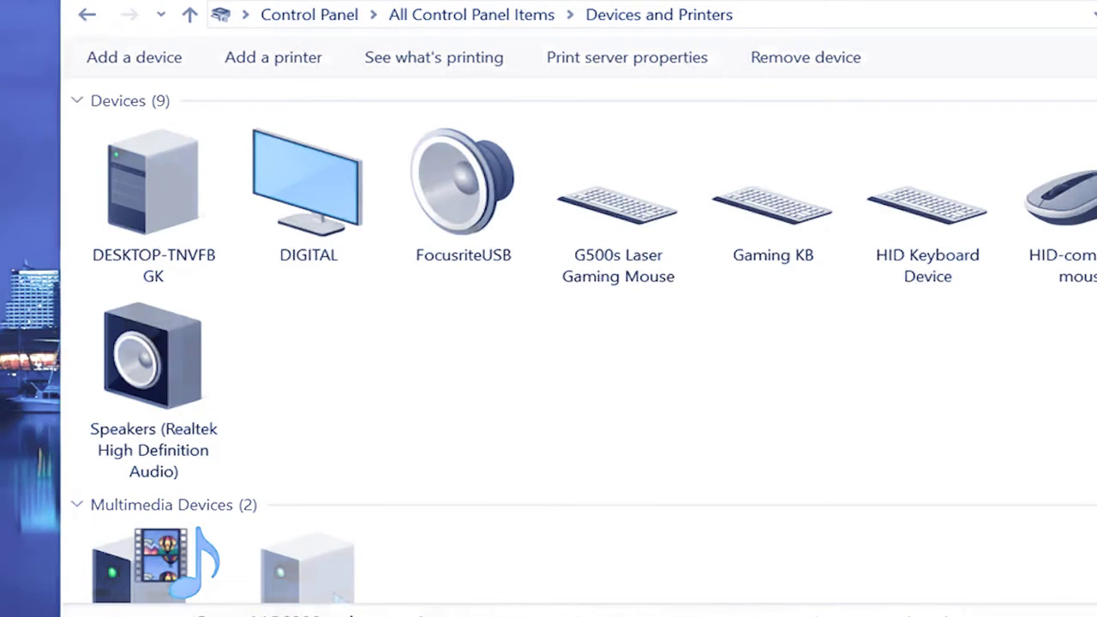
{"action": "scroll", "coordinate": [578, 343], "scroll_direction": "down", "scroll_amount": 5}
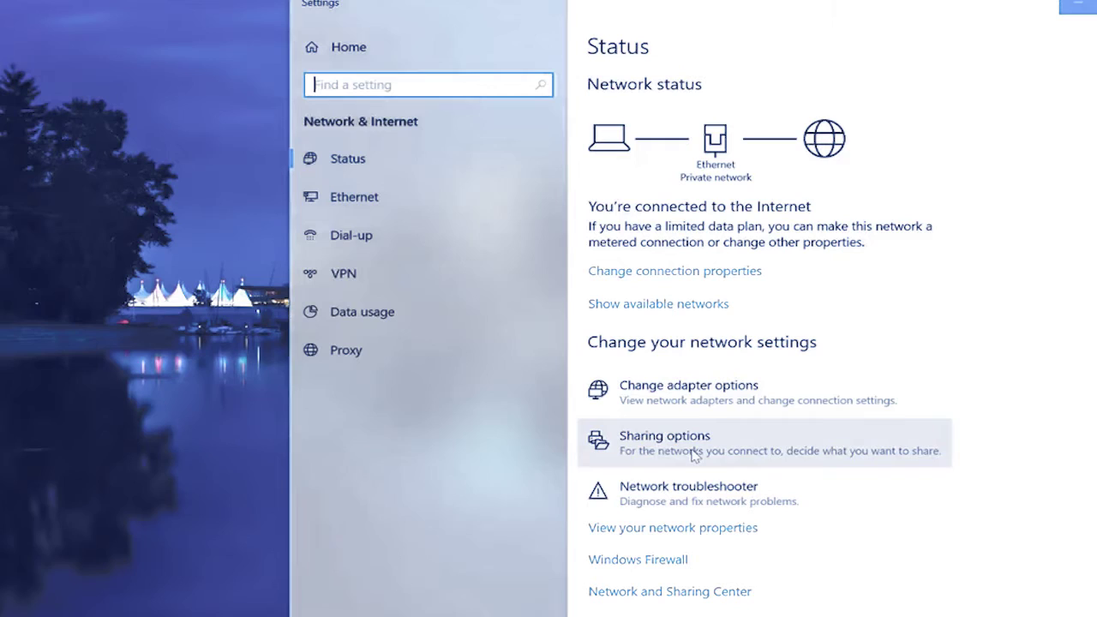
- Go to the Ethernet settings page and follow the link to the Network and Sharing Center
{"action": "left_click", "coordinate": [338, 203]}
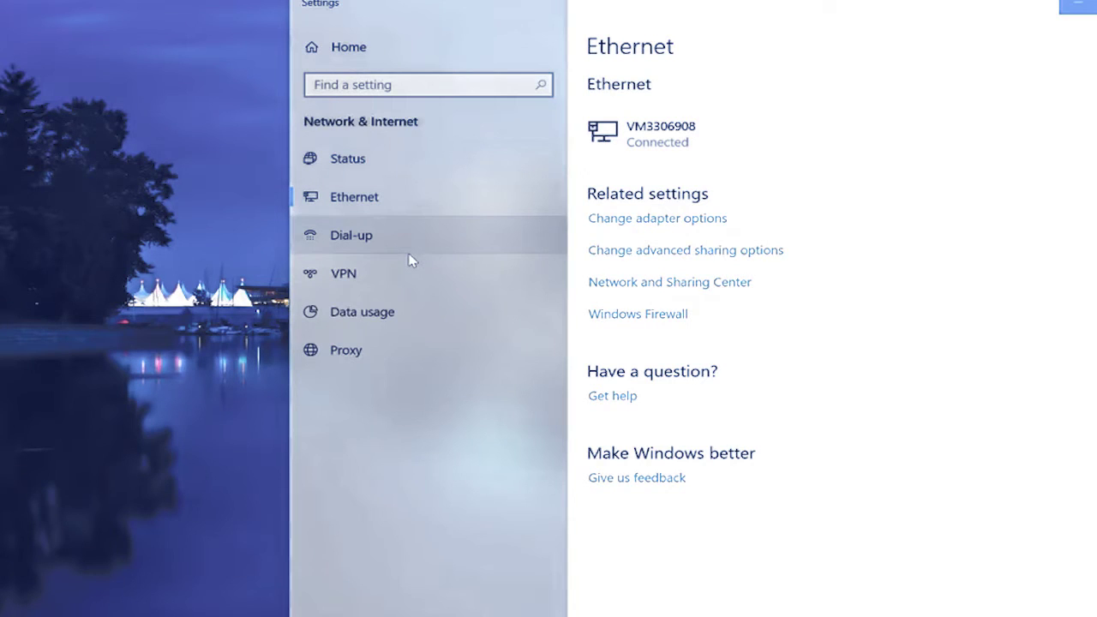
{"action": "left_click", "coordinate": [690, 283]}
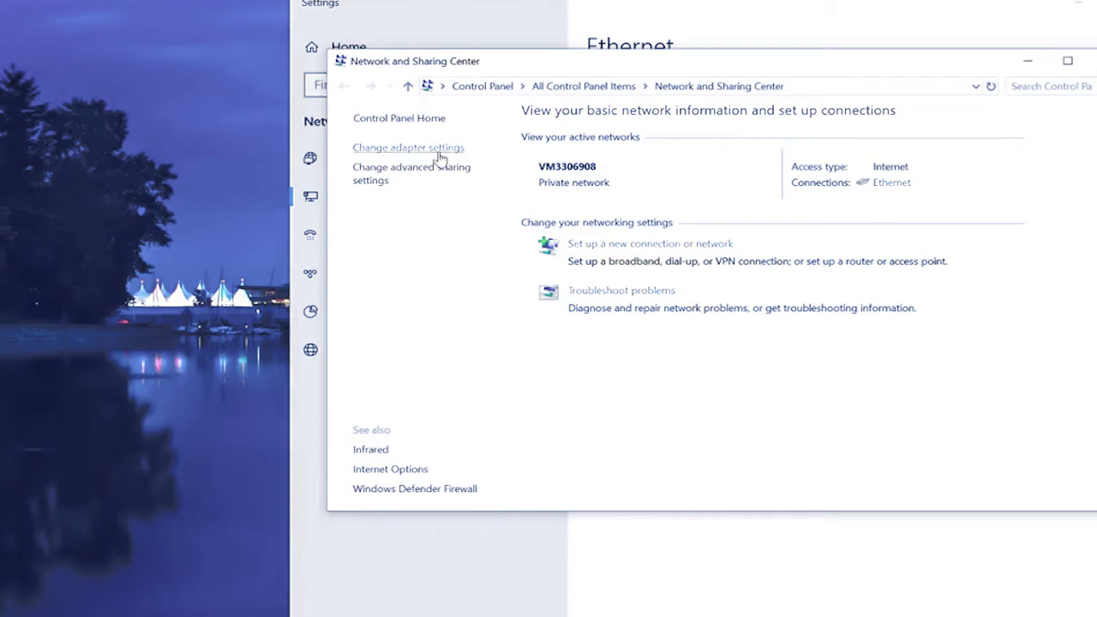
- Open Change advanced sharing settings and expand the All Networks section
{"action": "left_click", "coordinate": [427, 177]}
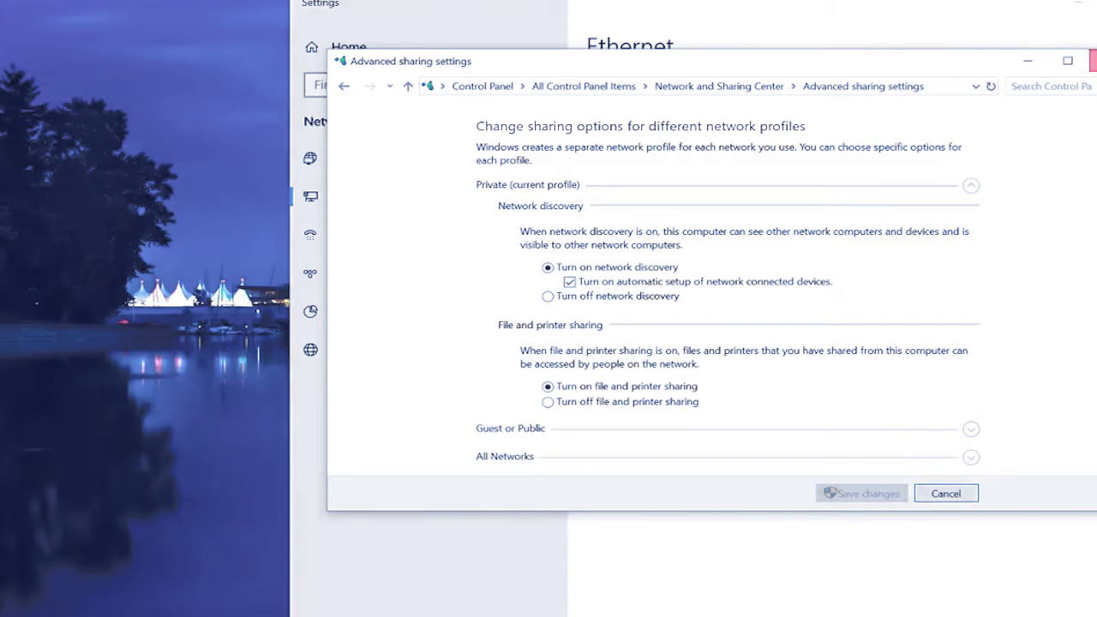
{"action": "left_click", "coordinate": [971, 457]}
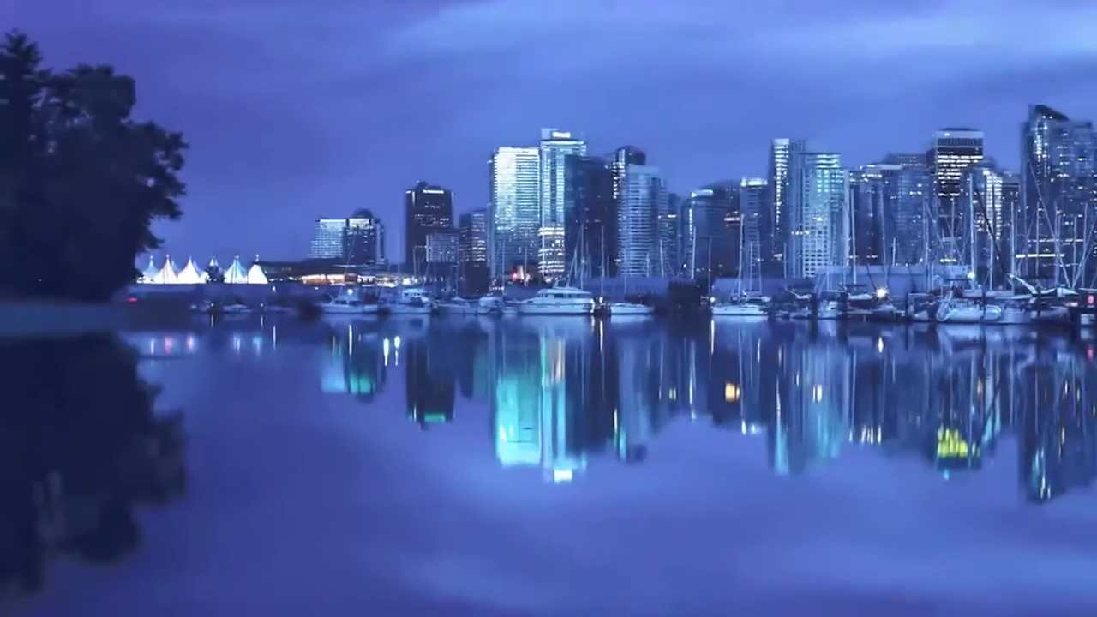
- Launch the Services console from a 'services' Start search and select Print Spooler
{"action": "key", "text": "super"}
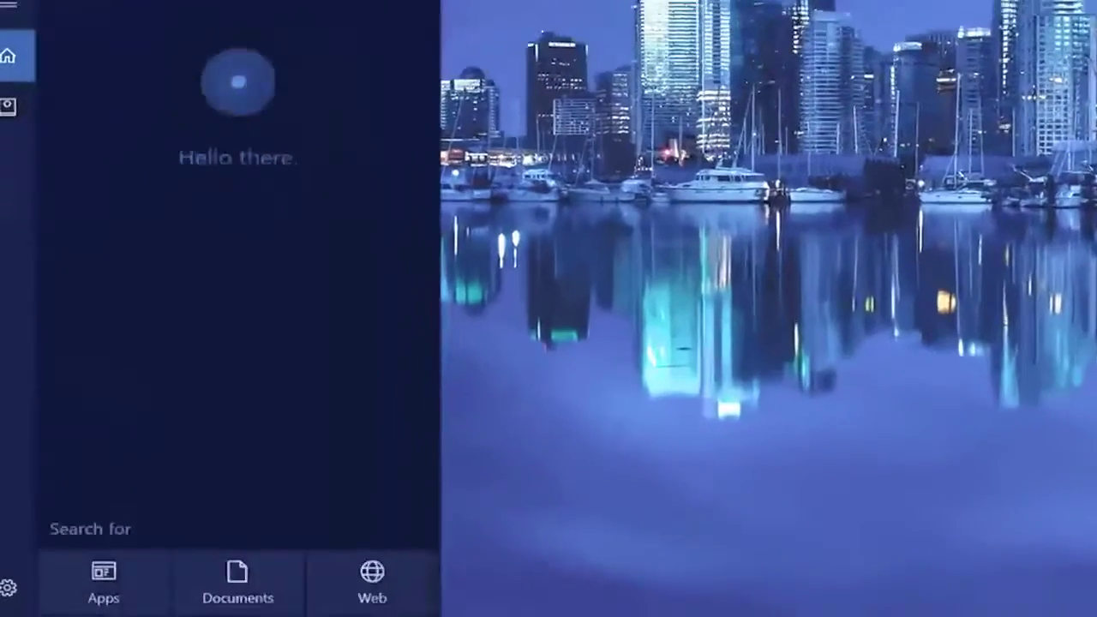
{"action": "type", "text": "services"}
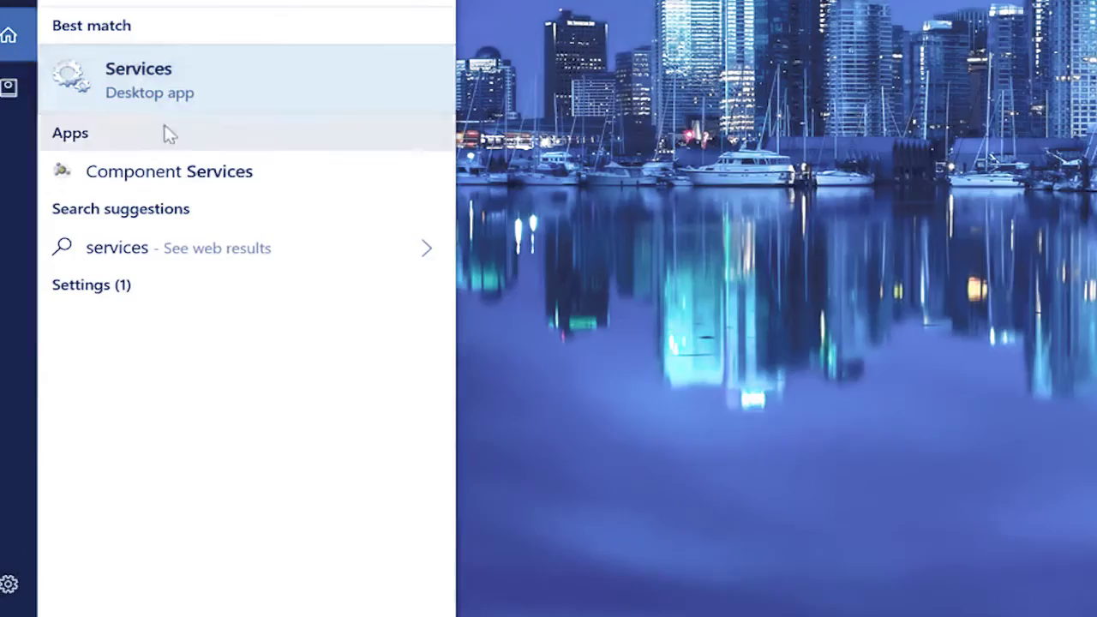
{"action": "left_click", "coordinate": [177, 91]}
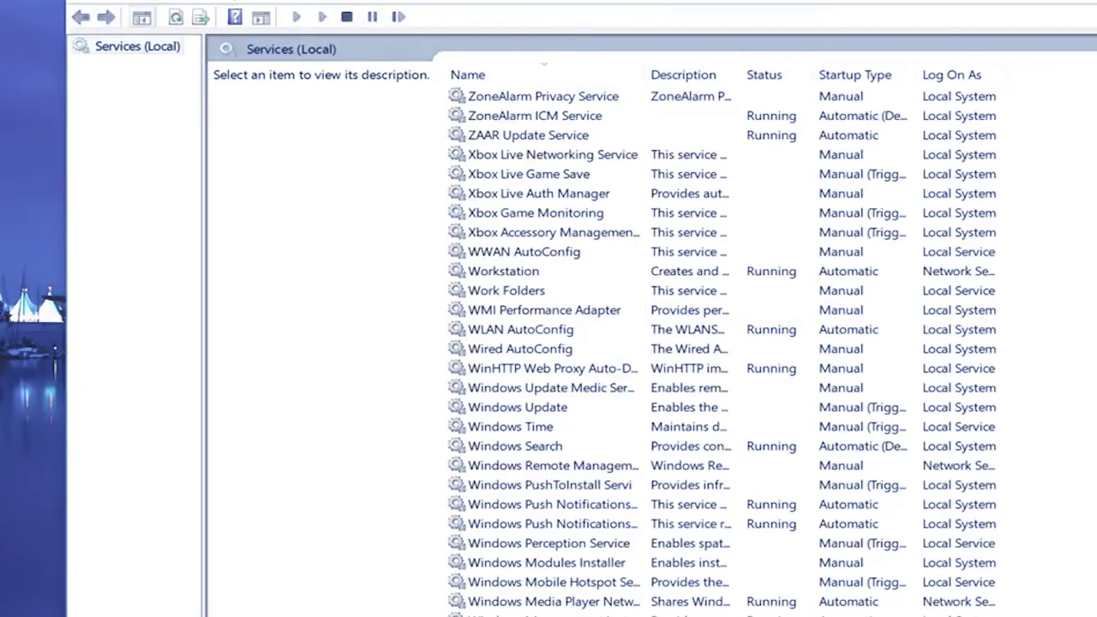
{"action": "scroll", "coordinate": [599, 342], "scroll_direction": "down", "scroll_amount": 20}
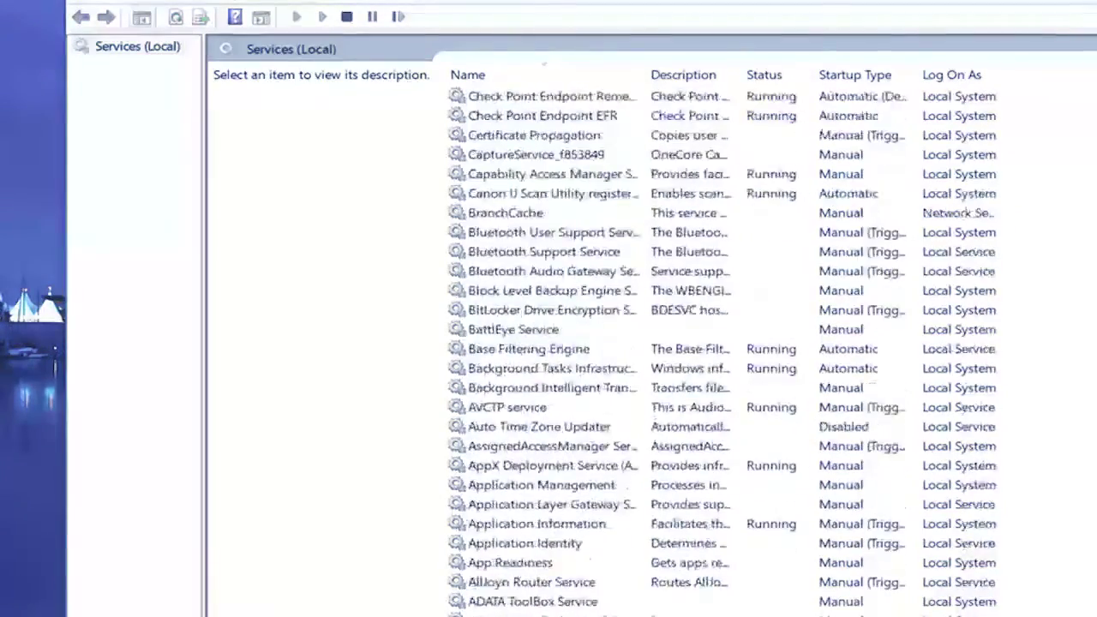
{"action": "scroll", "coordinate": [600, 343], "scroll_direction": "up", "scroll_amount": 20}
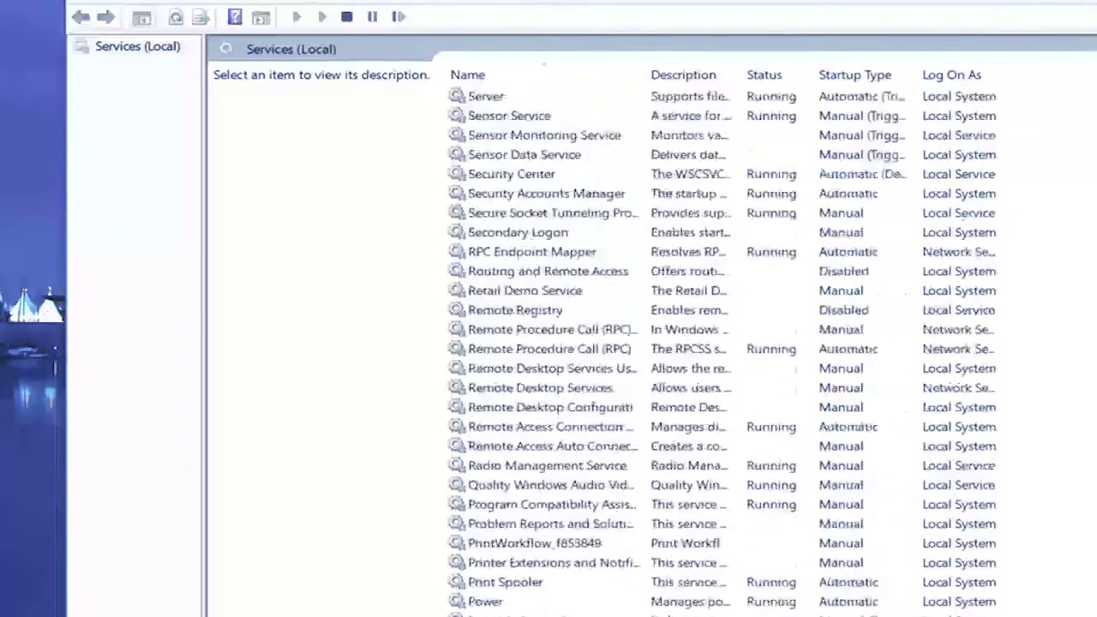
{"action": "scroll", "coordinate": [1089, 333], "scroll_direction": "down", "scroll_amount": 10}
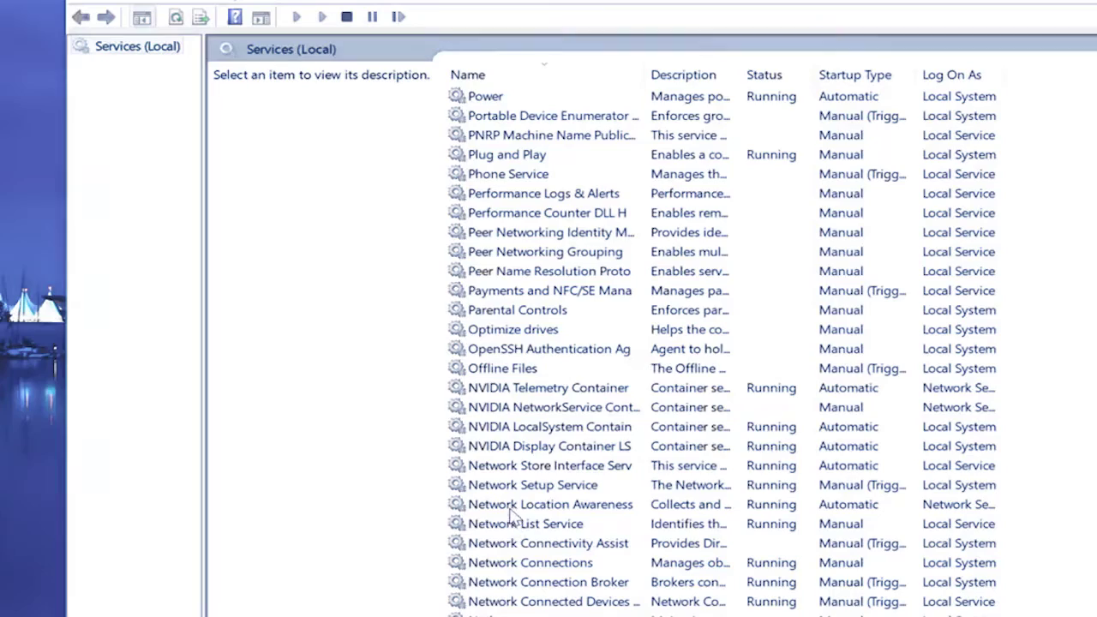
{"action": "scroll", "coordinate": [512, 515], "scroll_direction": "up", "scroll_amount": 1}
{"action": "scroll", "coordinate": [512, 516], "scroll_direction": "up", "scroll_amount": 1}
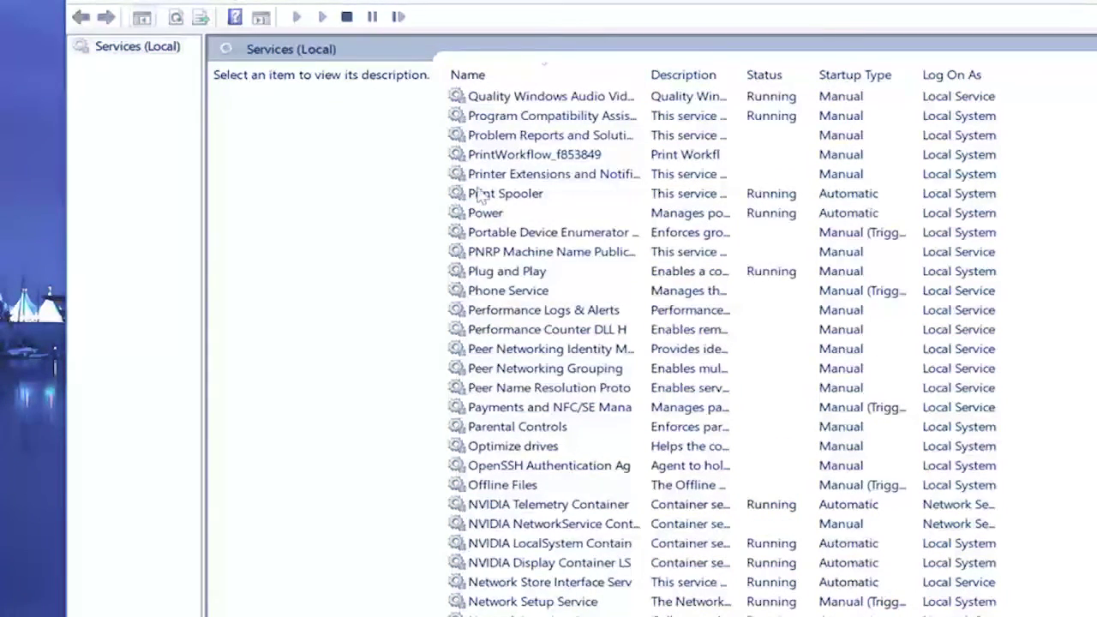
{"action": "left_click", "coordinate": [512, 198]}
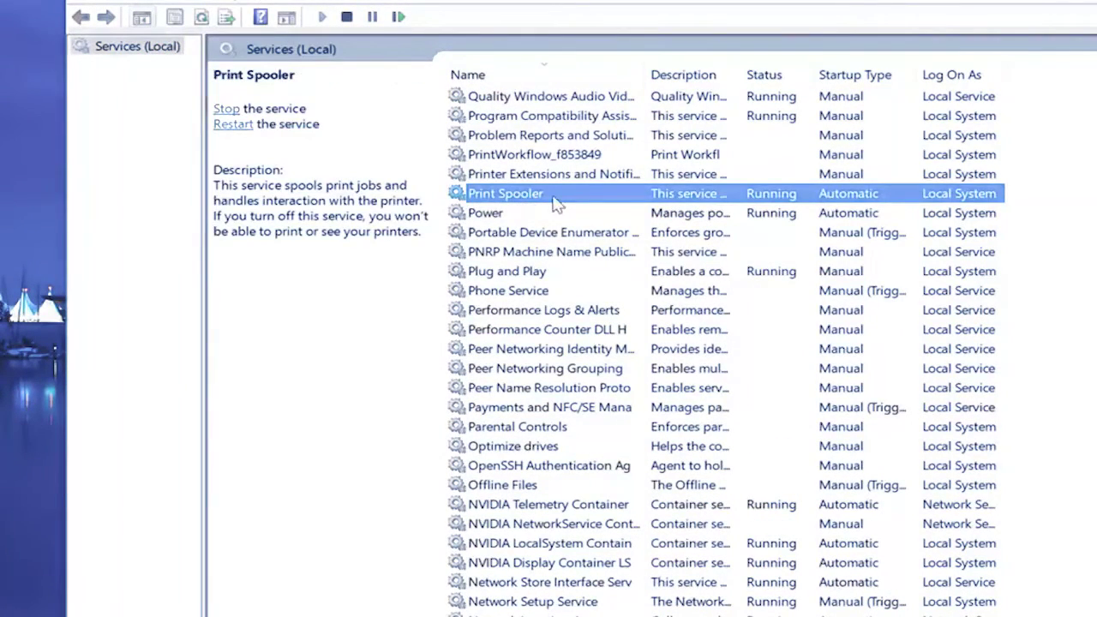
- Stop and restart the Print Spooler service in its Properties, then close them with OK
{"action": "double_click", "coordinate": [510, 197]}
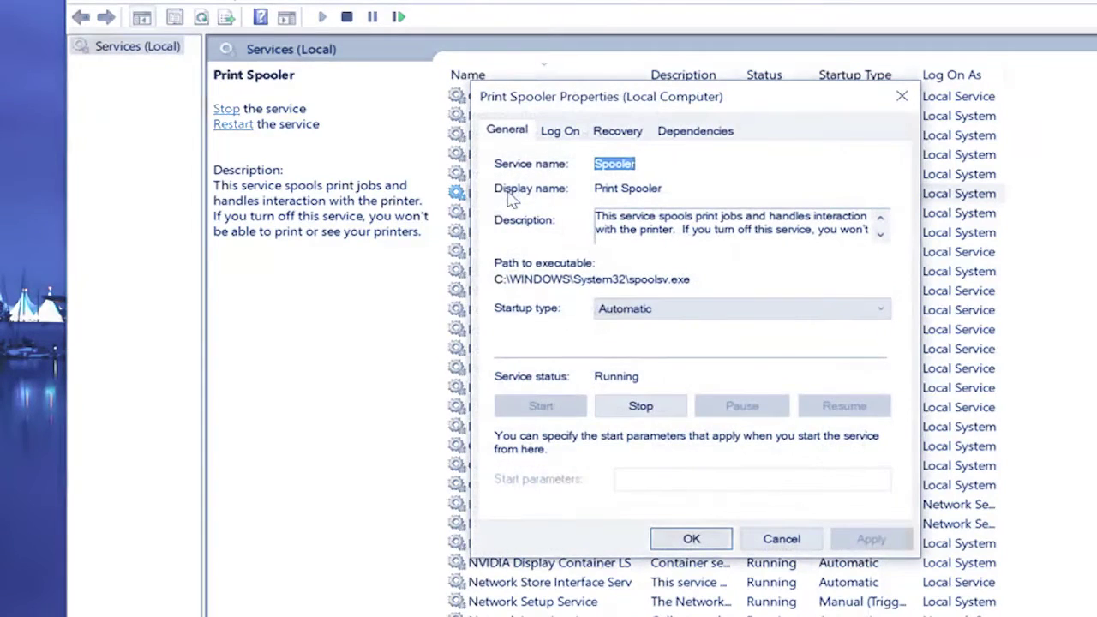
{"action": "left_click", "coordinate": [643, 406]}
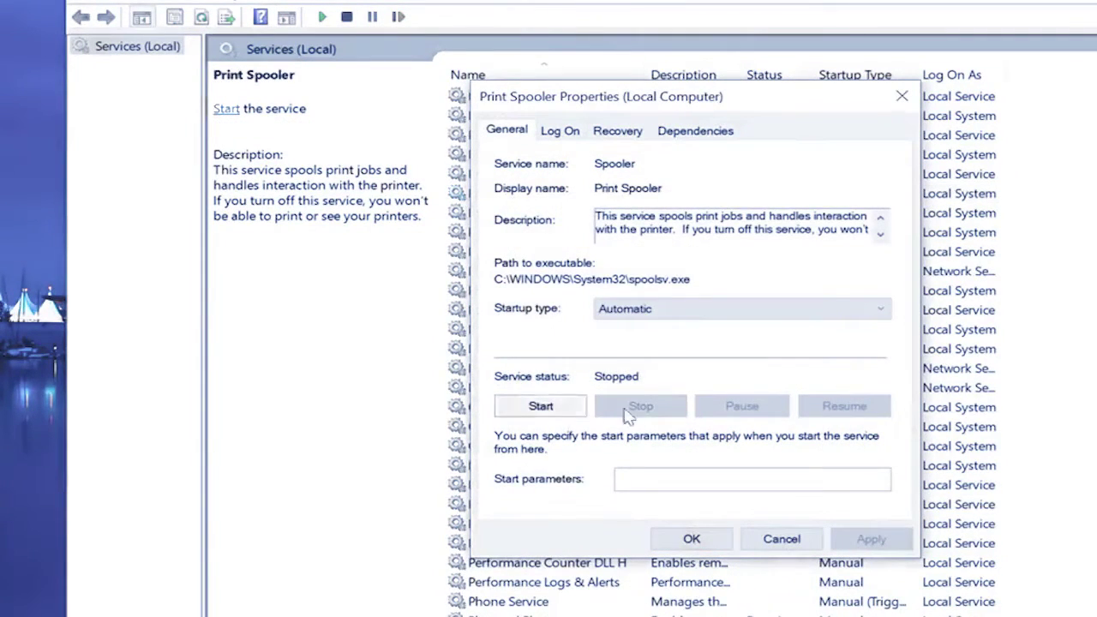
{"action": "left_click", "coordinate": [533, 409]}
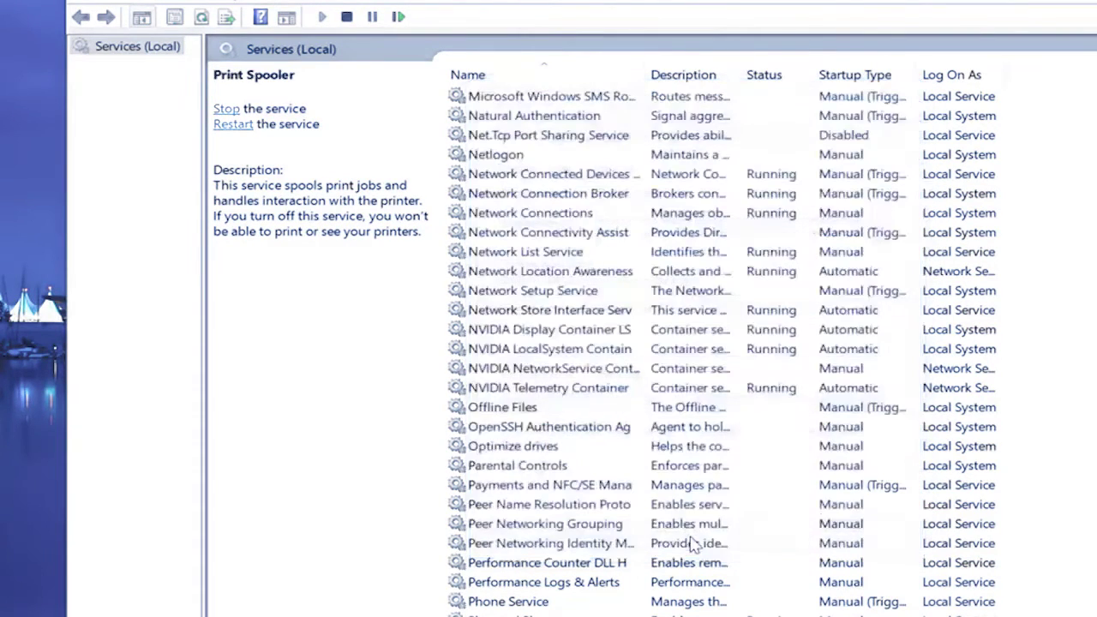
{"action": "left_click", "coordinate": [692, 538]}
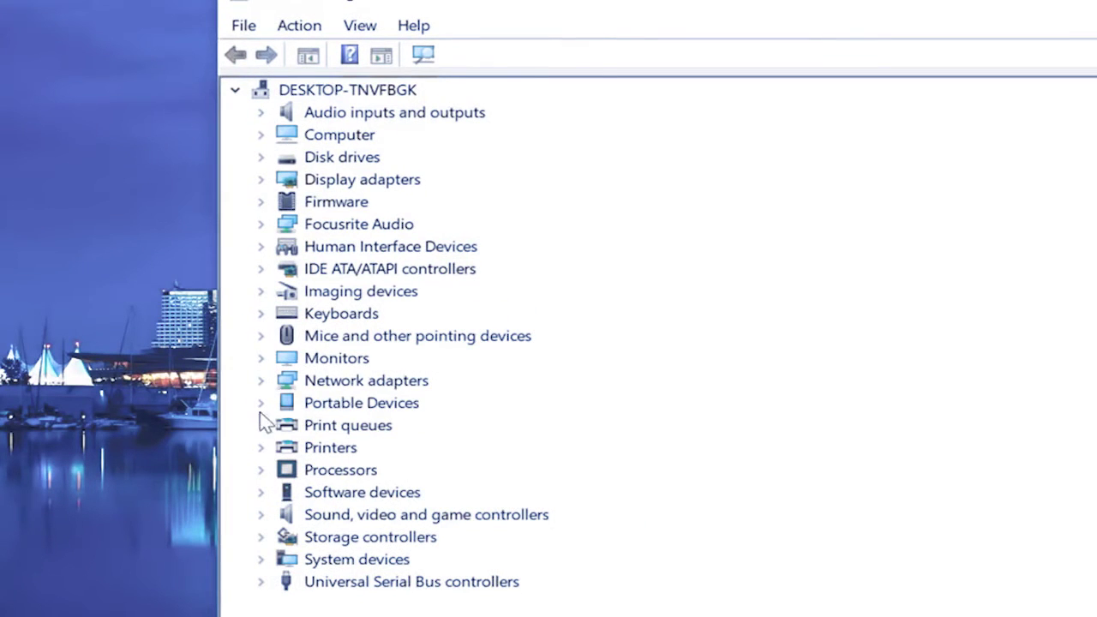
- Check the Canon MG6800 series Printer's properties report 'working properly', then cancel out
{"action": "left_click", "coordinate": [260, 446]}
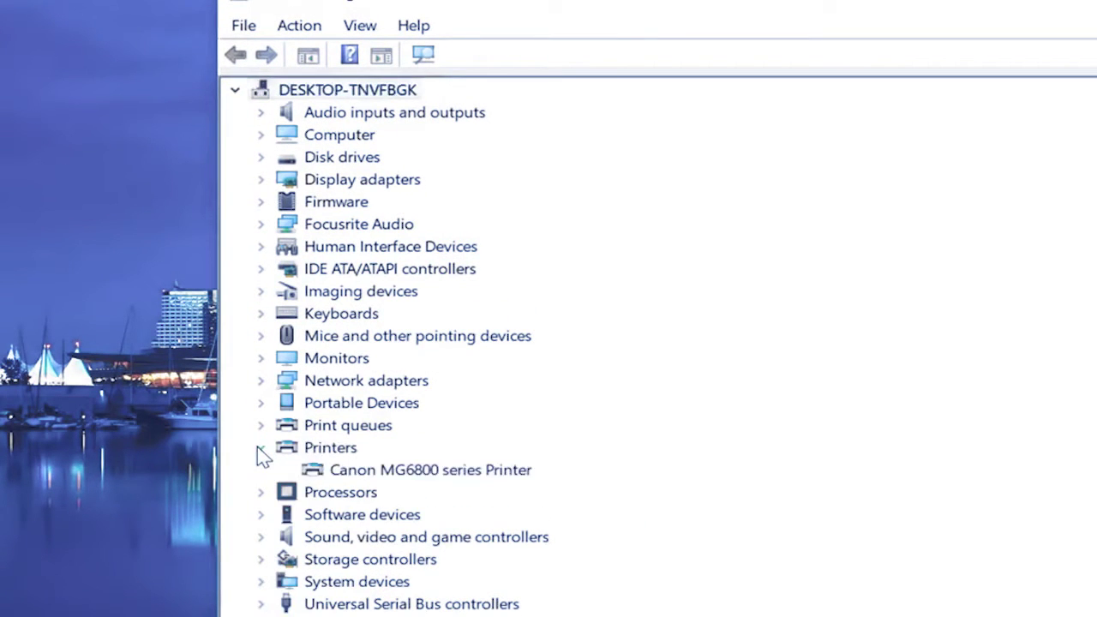
{"action": "left_click", "coordinate": [472, 471]}
{"action": "right_click", "coordinate": [374, 477]}
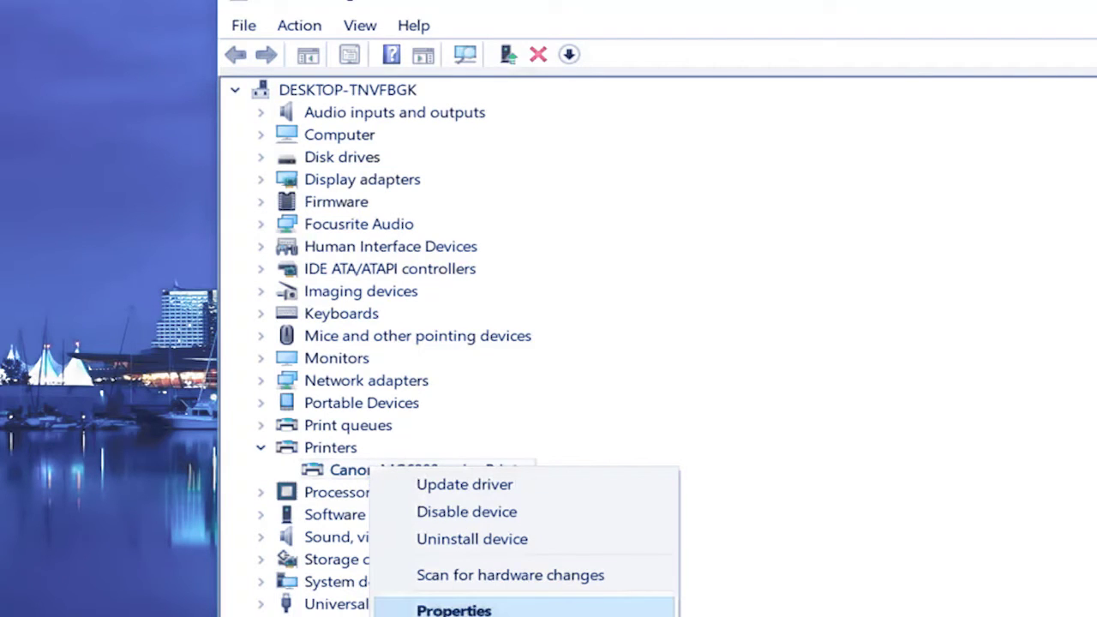
{"action": "left_click", "coordinate": [454, 610]}
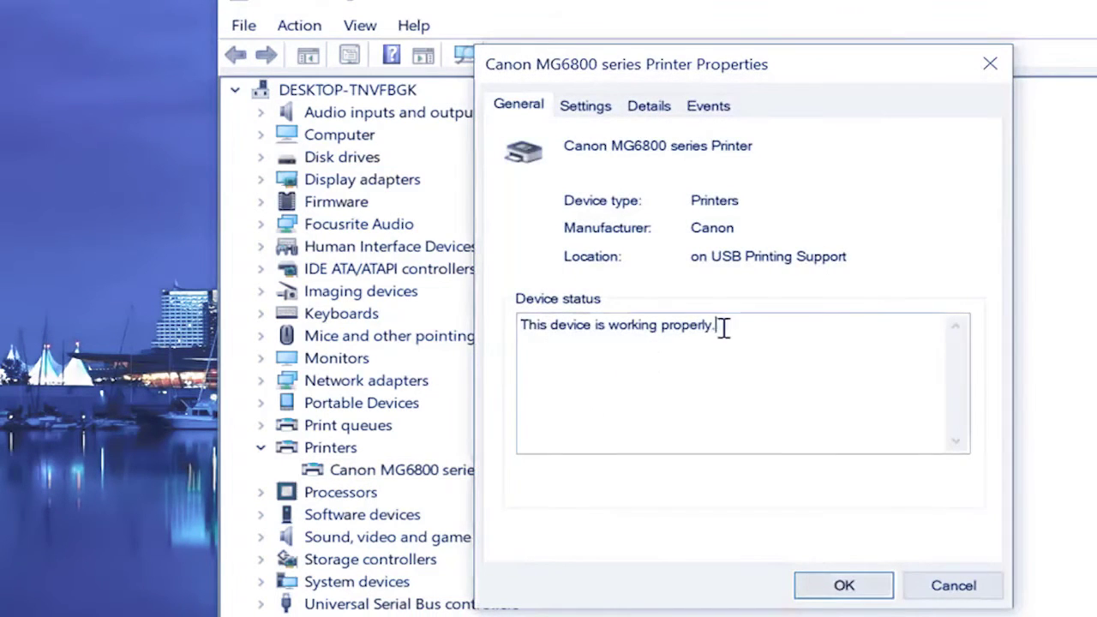
{"action": "left_click_drag", "start_coordinate": [716, 325], "coordinate": [509, 335]}
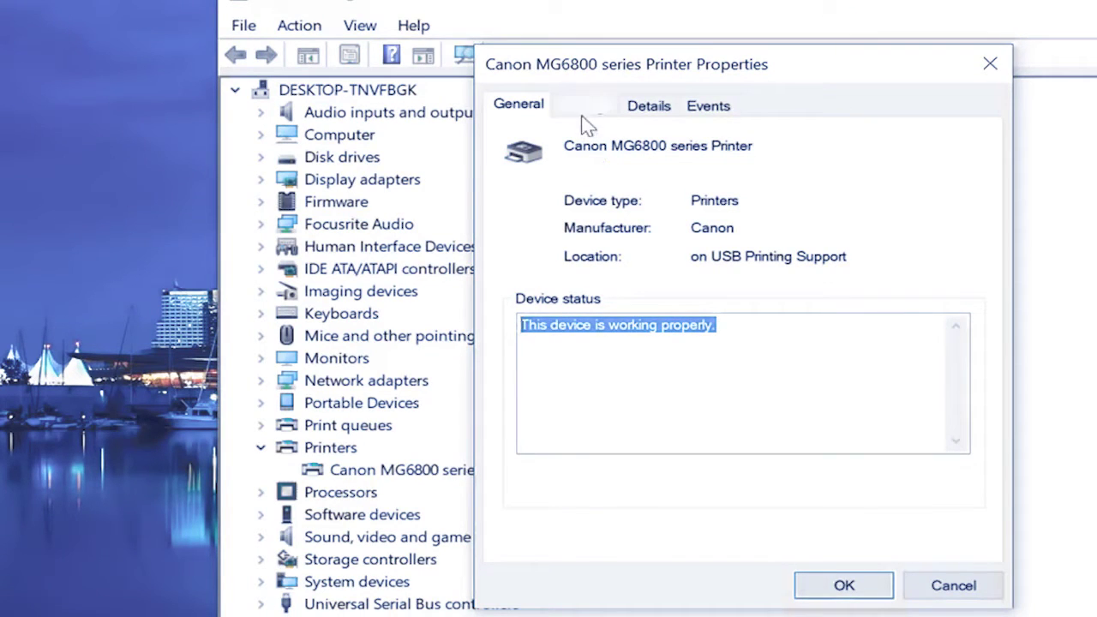
{"action": "left_click", "coordinate": [654, 109]}
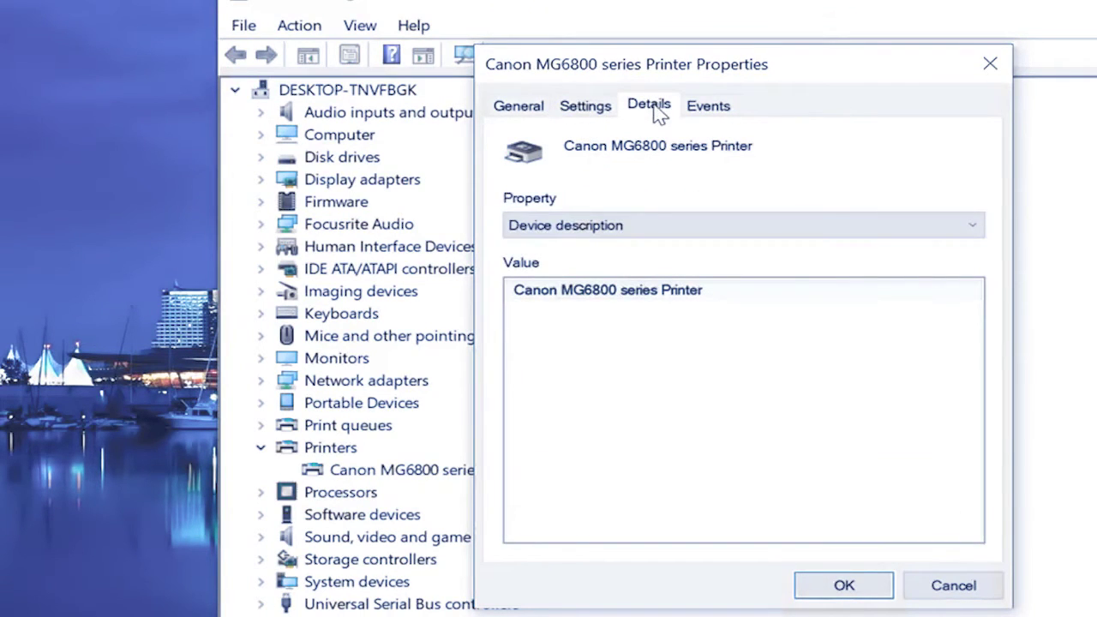
{"action": "left_click", "coordinate": [518, 109]}
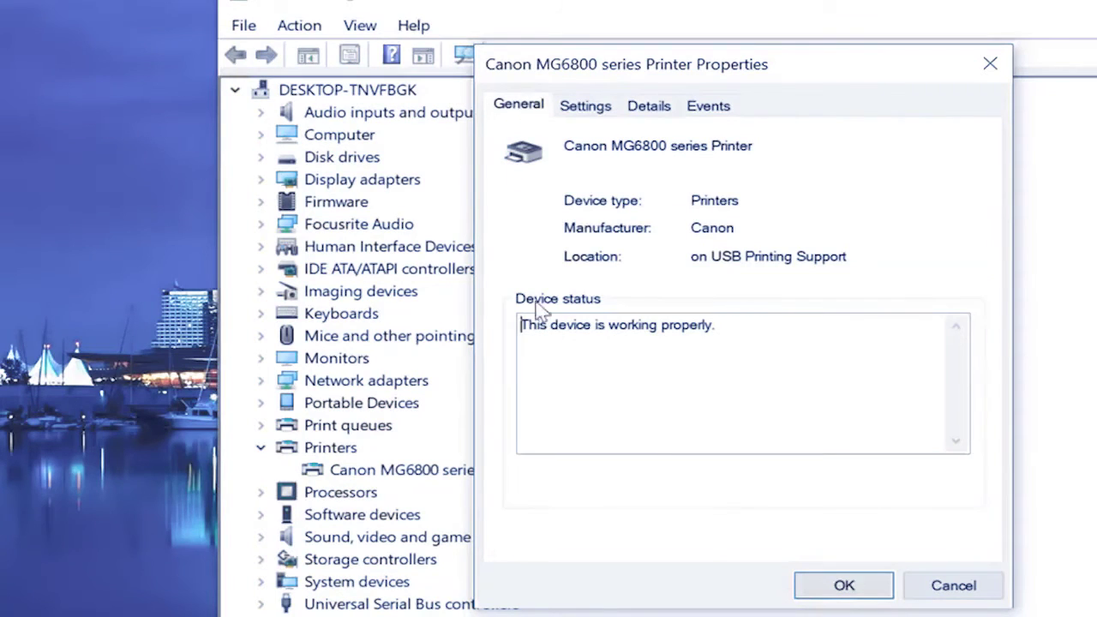
{"action": "left_click", "coordinate": [948, 582]}
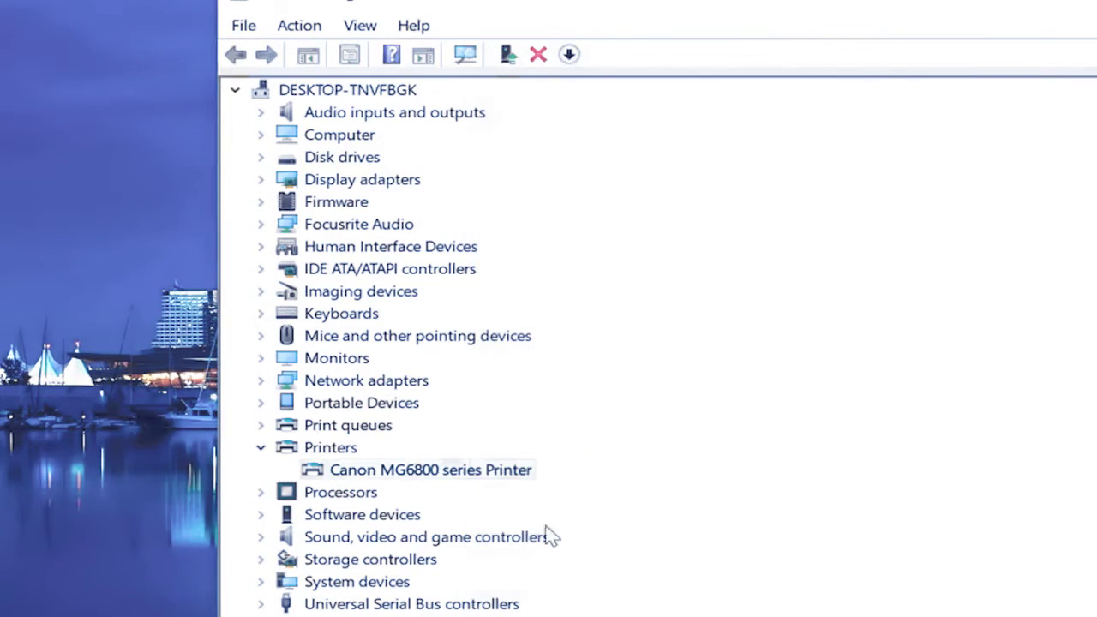
- Uninstall the Canon MG6800 series Printer device and confirm the removal
{"action": "right_click", "coordinate": [384, 477]}
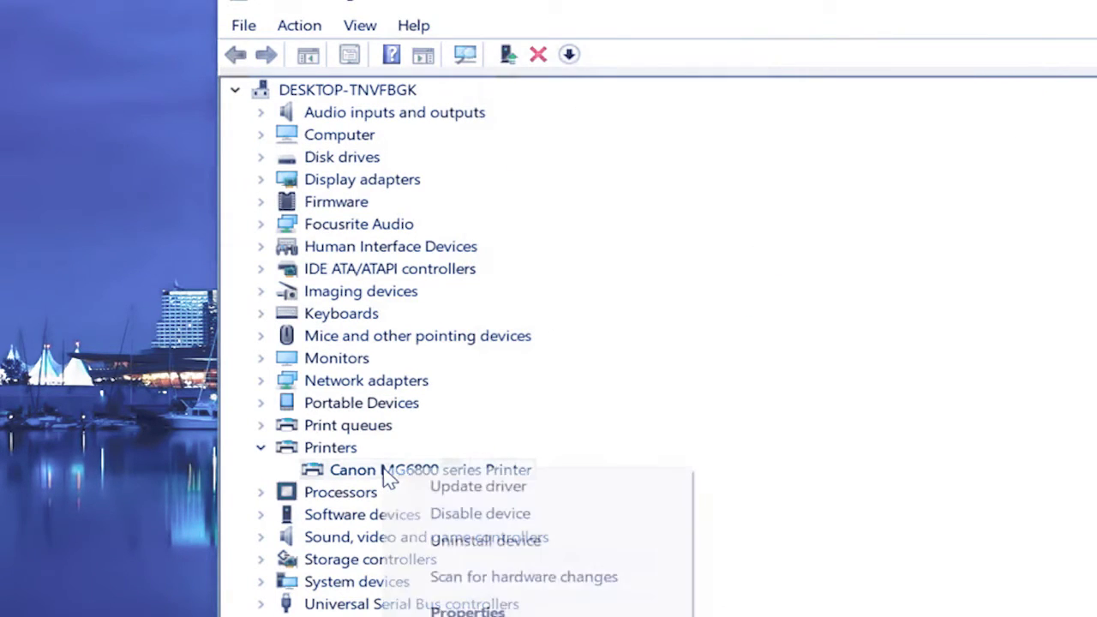
{"action": "left_click", "coordinate": [459, 543]}
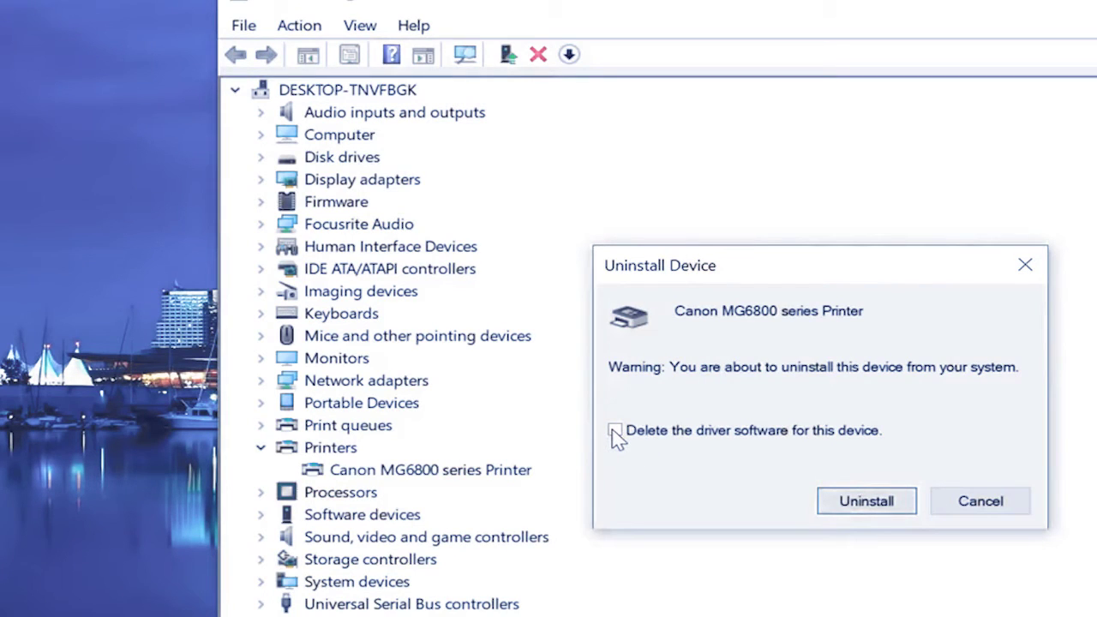
{"action": "left_click", "coordinate": [862, 511]}
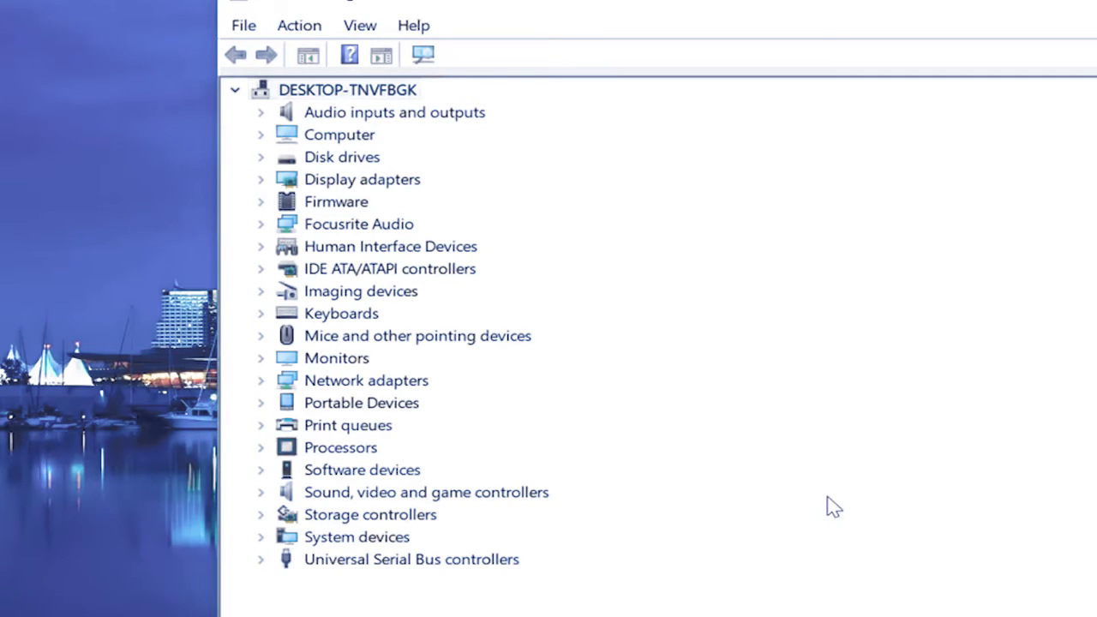
- Scan for hardware changes and select the re-detected Canon MG6800 series Printer under Printers
{"action": "left_click", "coordinate": [361, 28]}
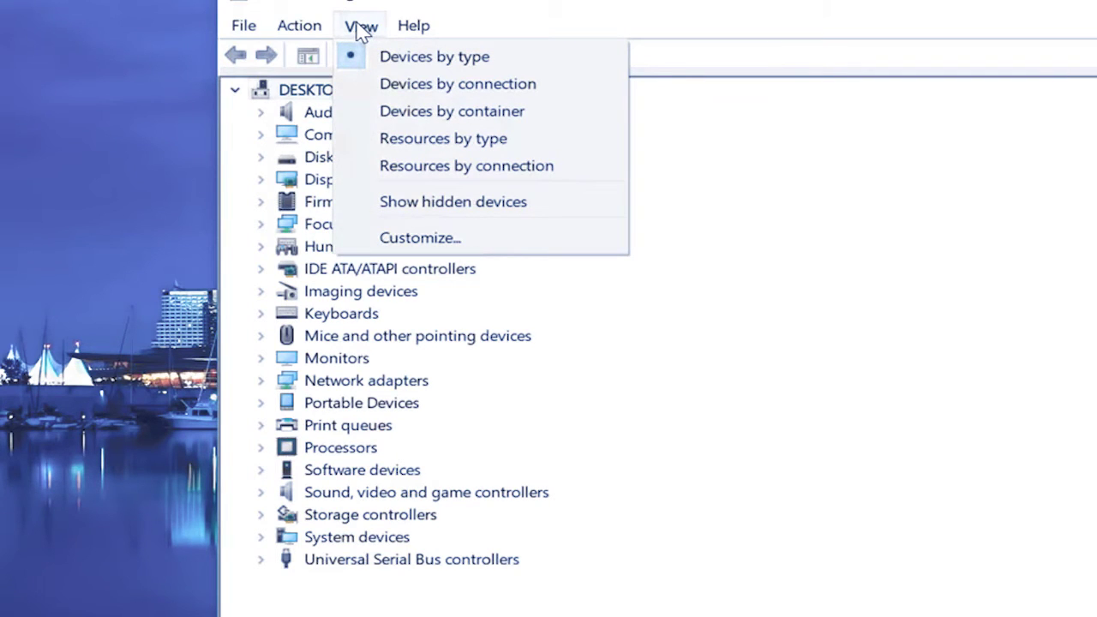
{"action": "mouse_move", "coordinate": [310, 26]}
{"action": "left_click", "coordinate": [298, 54]}
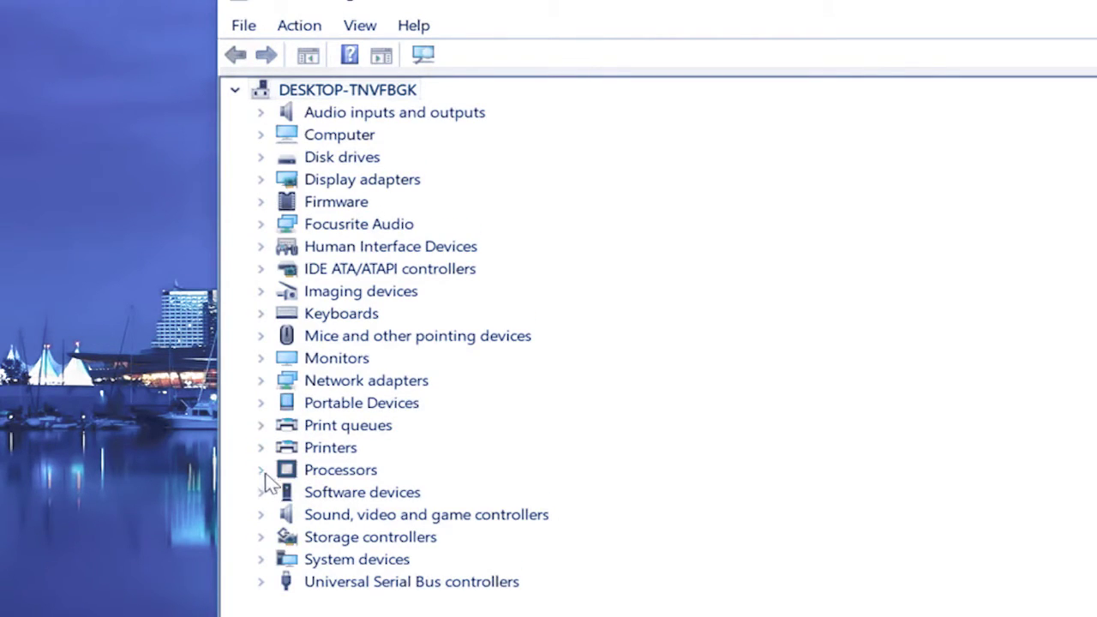
{"action": "left_click", "coordinate": [261, 447]}
{"action": "left_click", "coordinate": [425, 471]}
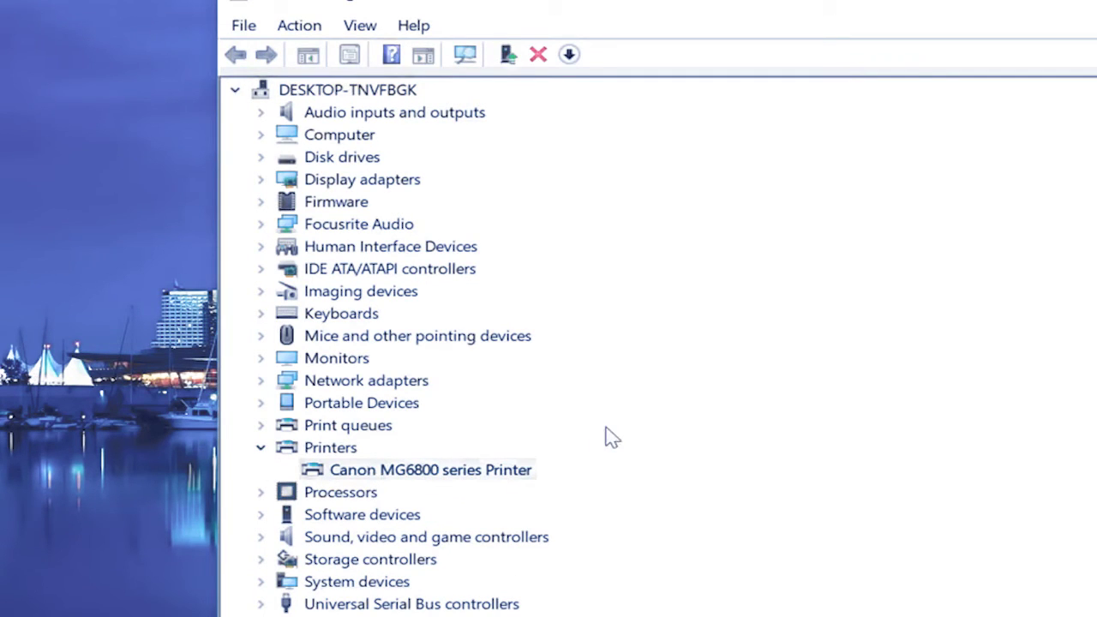
- Uninstall the Canon MG6800 series Printer again, also deleting its driver software
{"action": "right_click", "coordinate": [436, 480]}
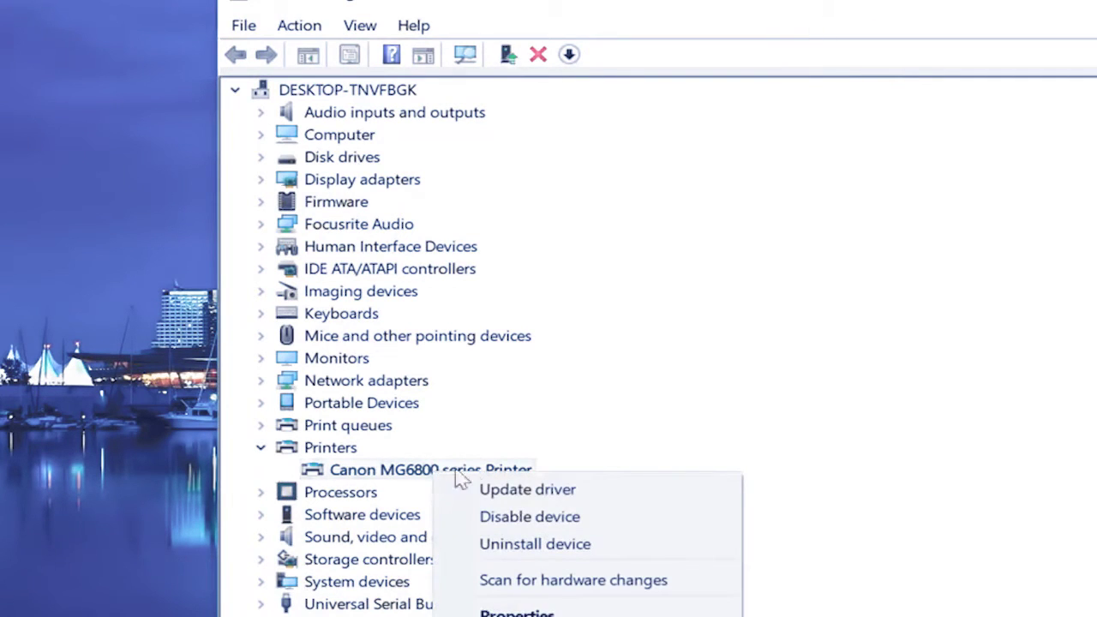
{"action": "left_click", "coordinate": [545, 545]}
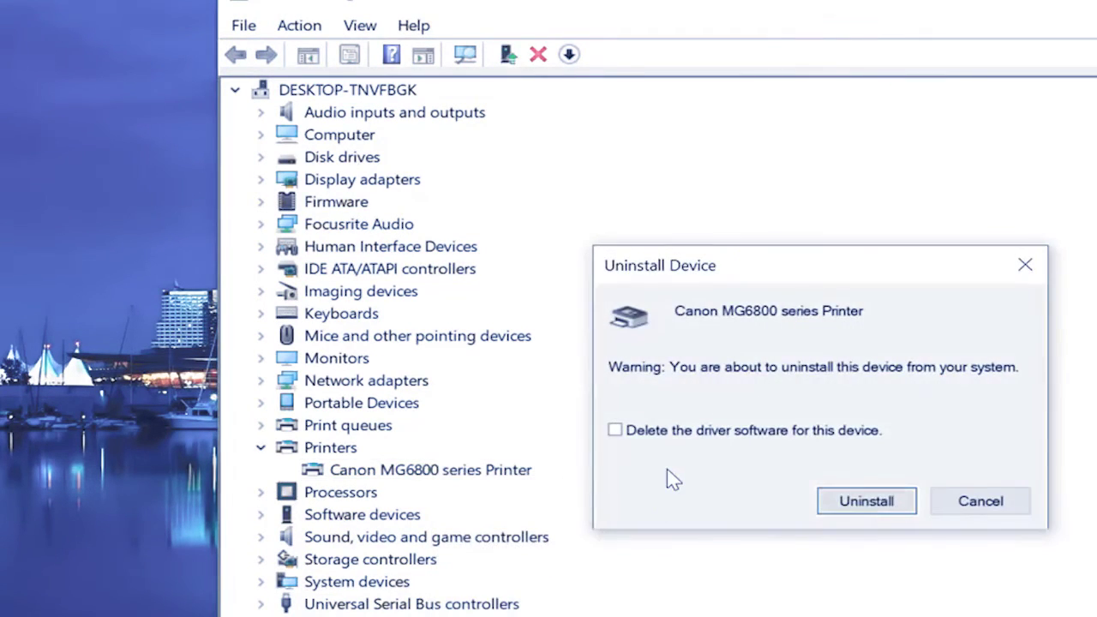
{"action": "left_click", "coordinate": [615, 431]}
{"action": "left_click", "coordinate": [849, 501]}
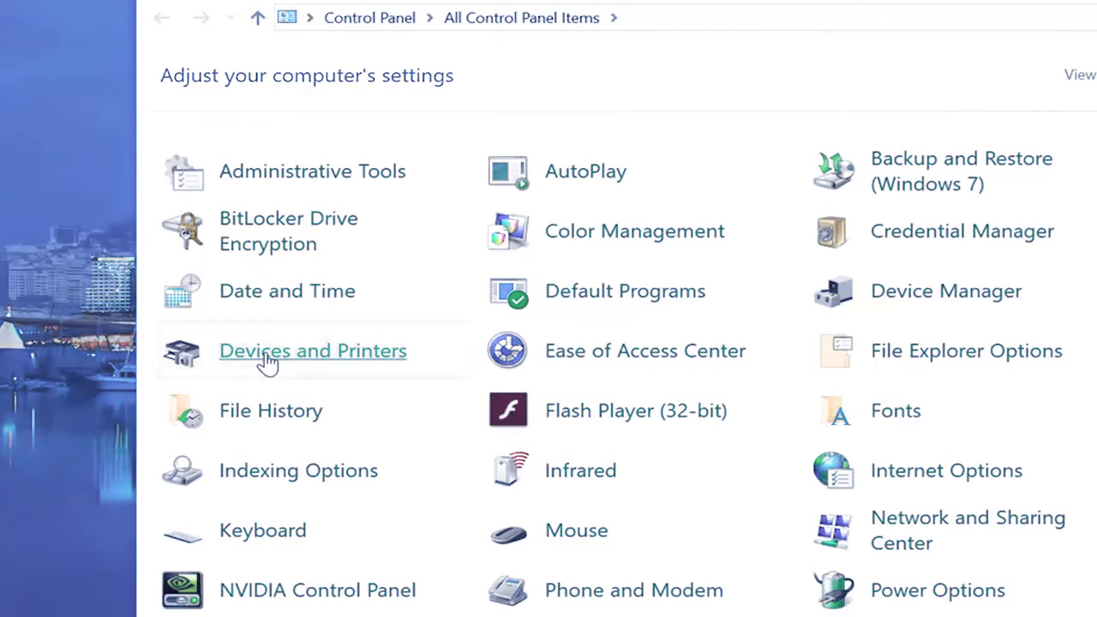
- Go to Devices and Printers and bring up options for the Offline Canon MG6800 series Printer
{"action": "left_click", "coordinate": [268, 353]}
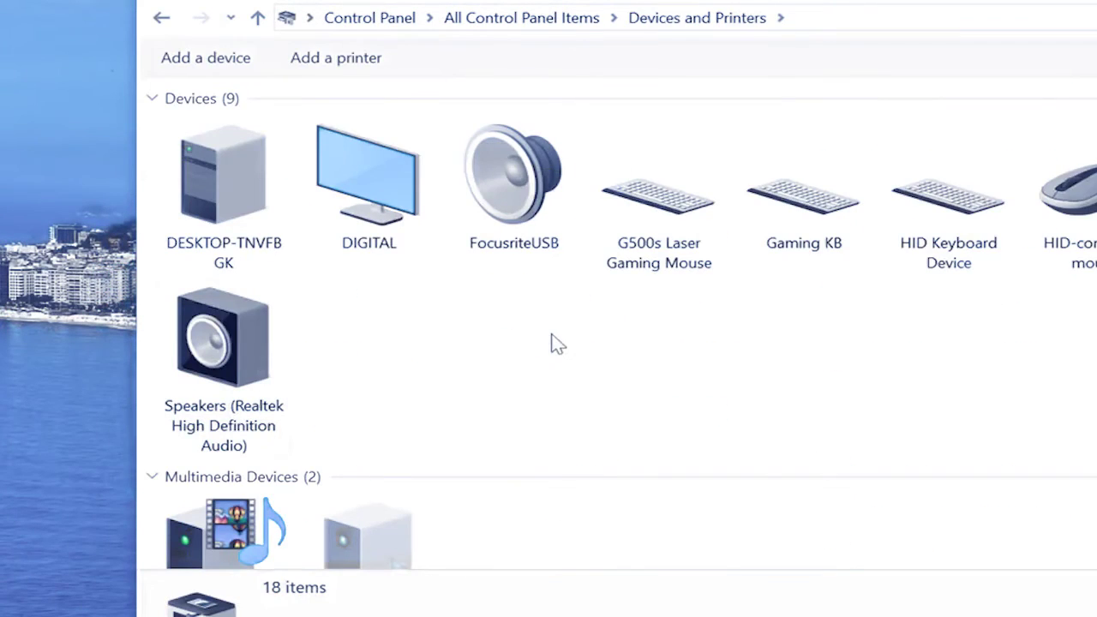
{"action": "scroll", "coordinate": [551, 342], "scroll_direction": "down", "scroll_amount": 5}
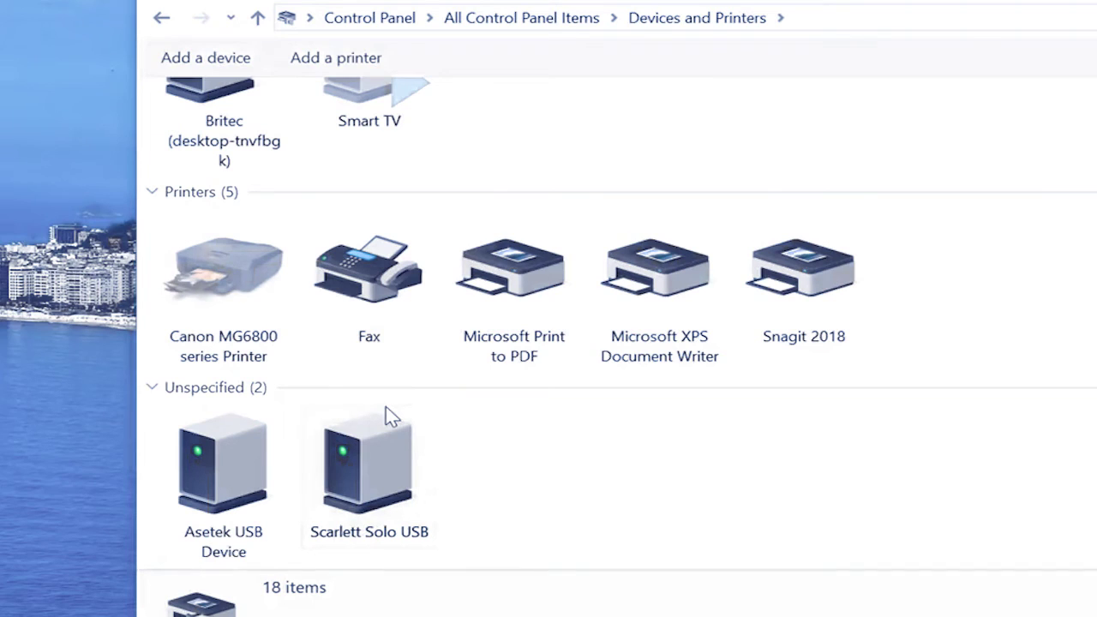
{"action": "right_click", "coordinate": [181, 243]}
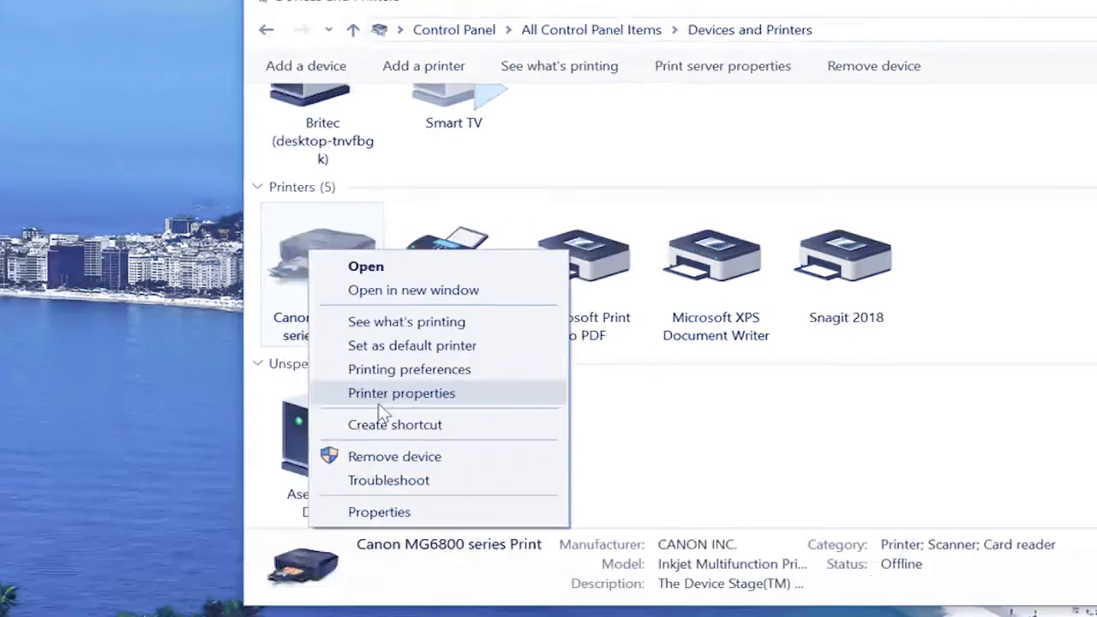
- Turn off SNMP Status Enabled on the Canon printer's 192.168.0.8 TCP/IP port
{"action": "left_click", "coordinate": [380, 400]}
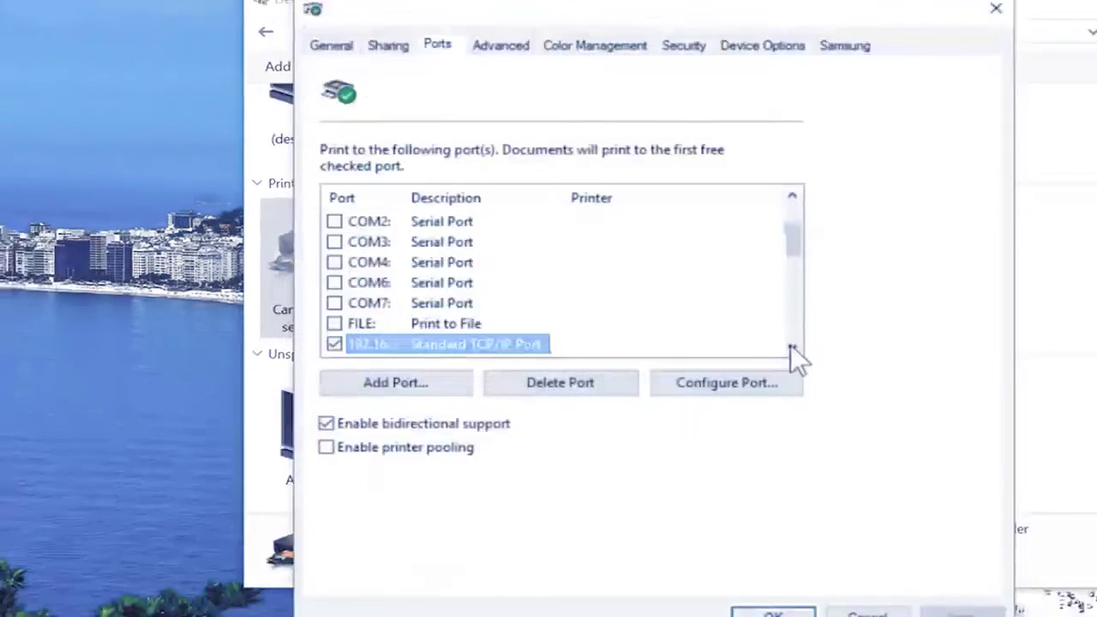
{"action": "left_click", "coordinate": [791, 344]}
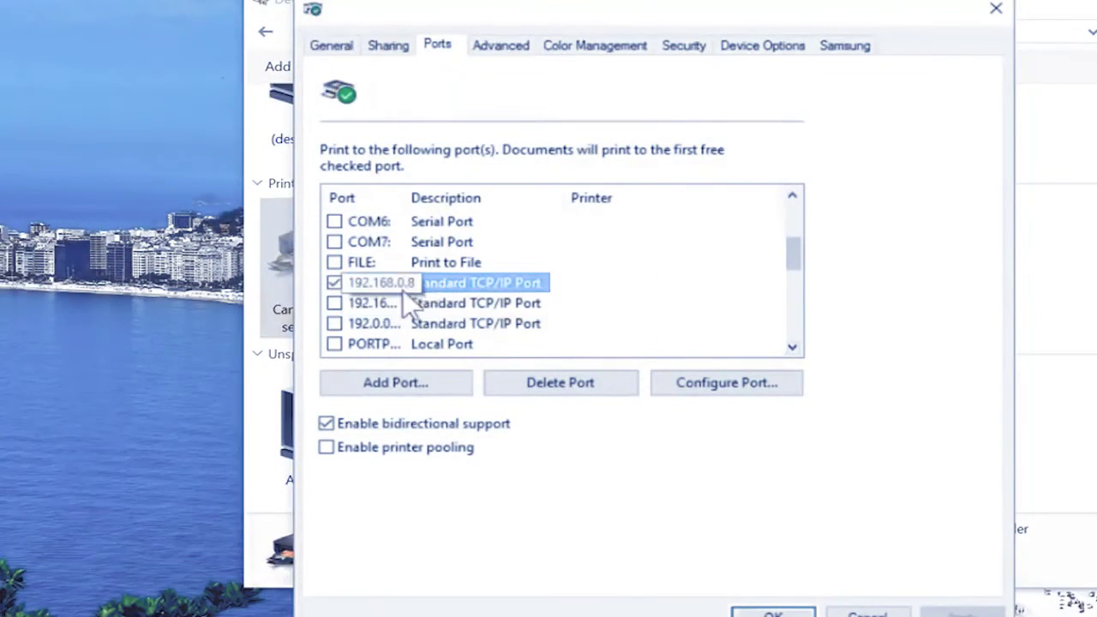
{"action": "left_click", "coordinate": [718, 383]}
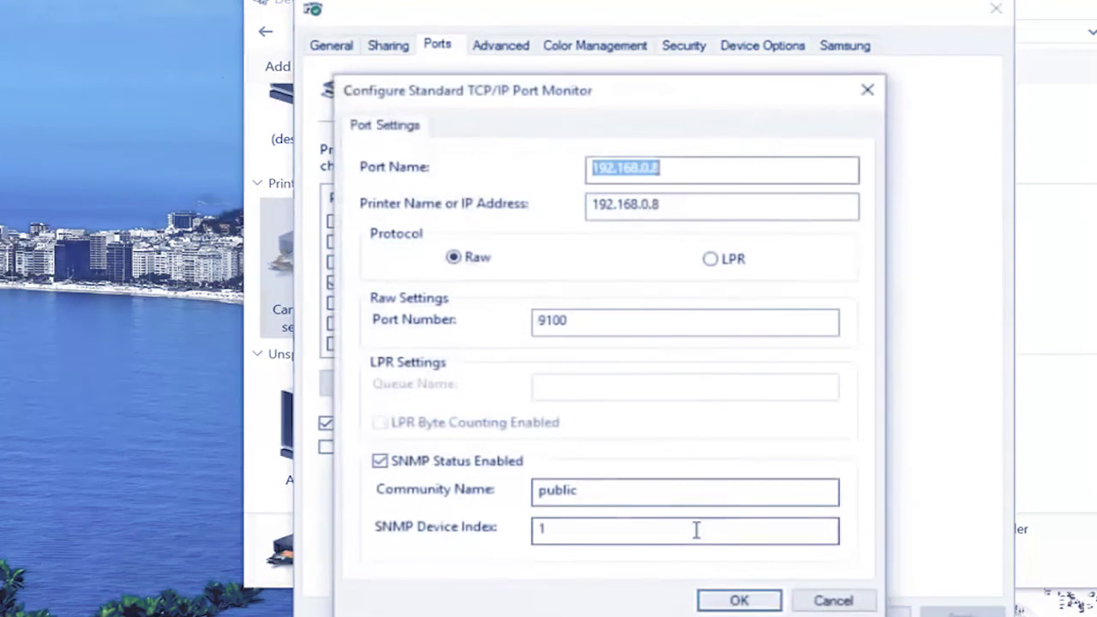
{"action": "left_click", "coordinate": [379, 461]}
{"action": "left_click", "coordinate": [737, 601]}
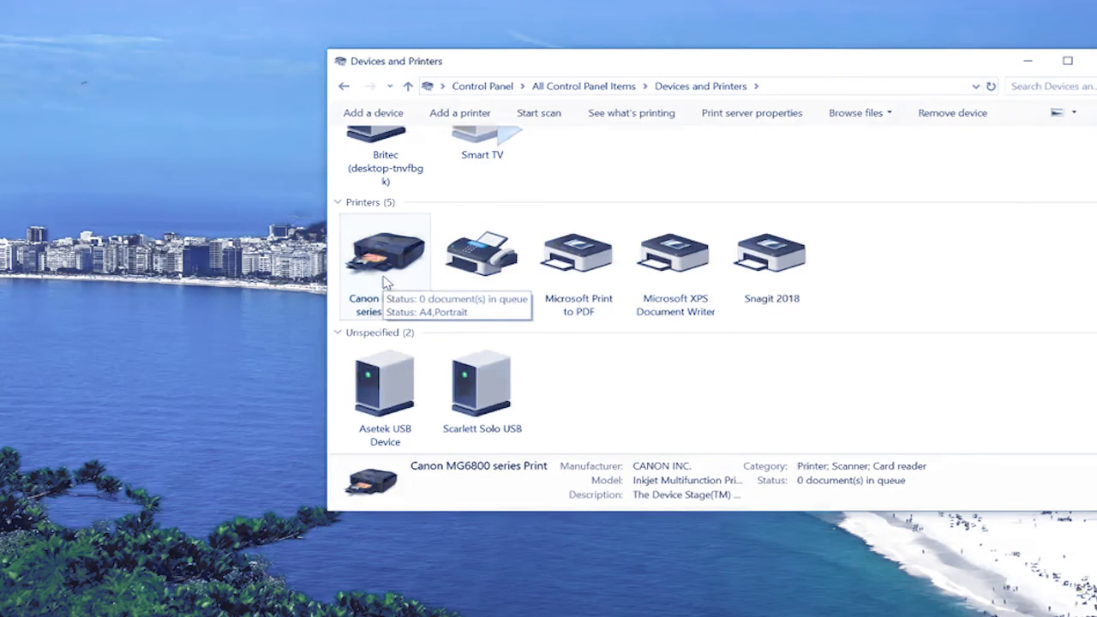
{"action": "right_click", "coordinate": [389, 272]}
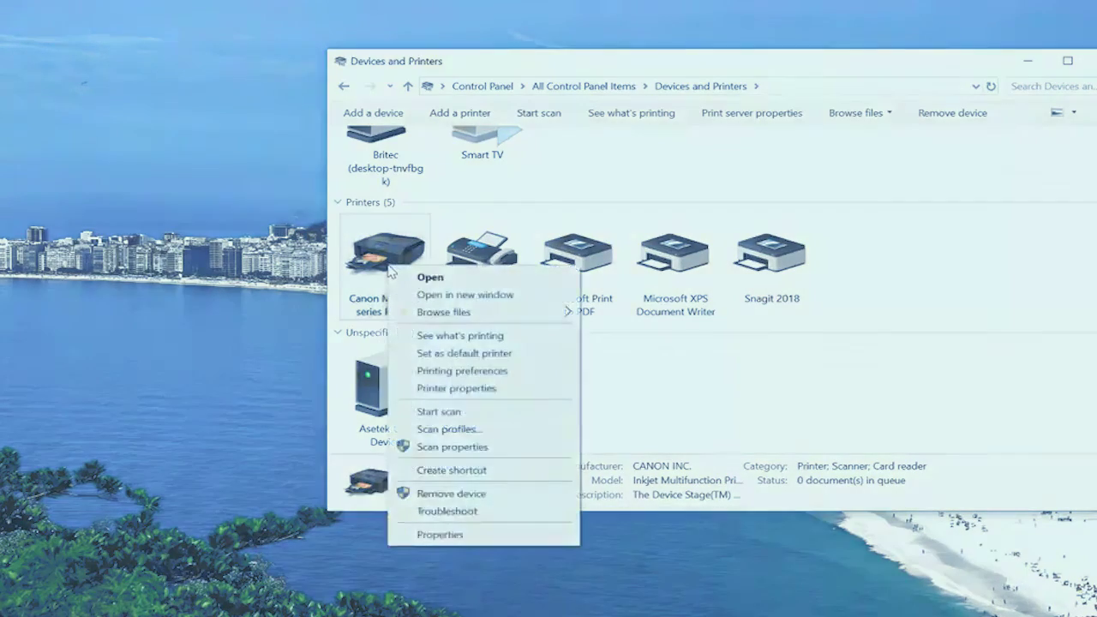